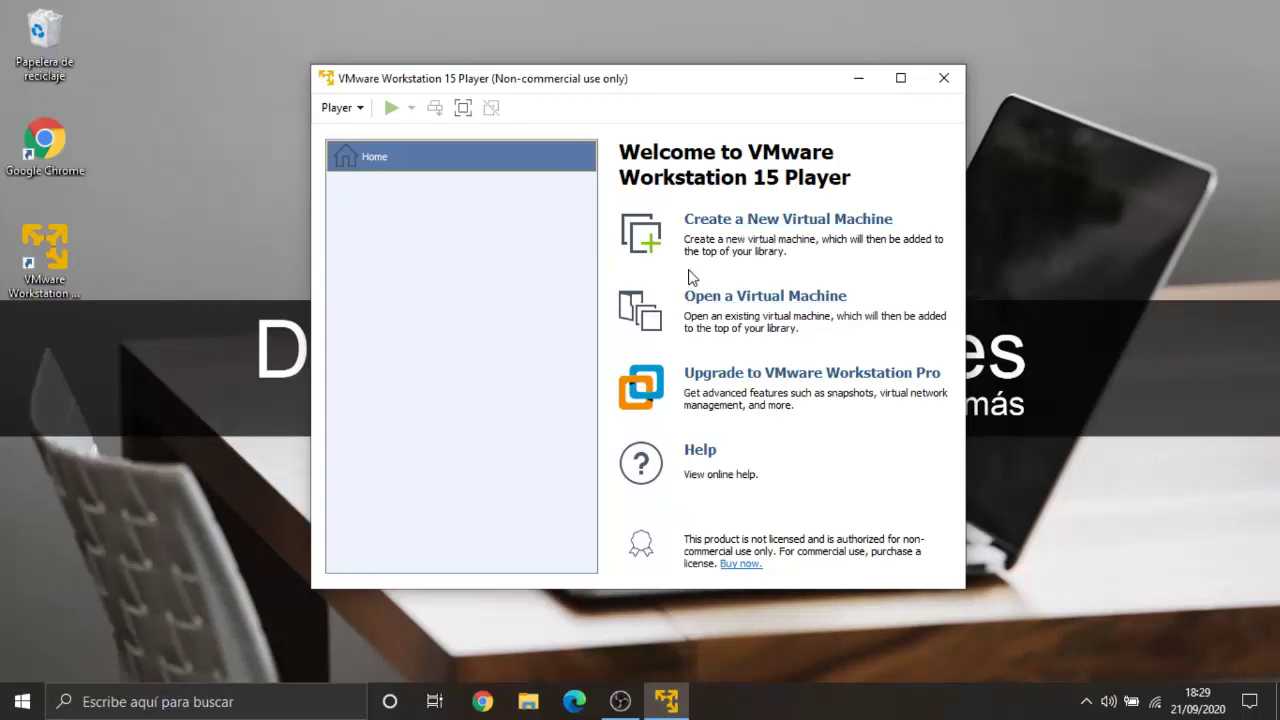
Create a new virtual machine using Windows.iso from the Descargas folder as installer disc image.
{"action": "left_click", "coordinate": [770, 228]}
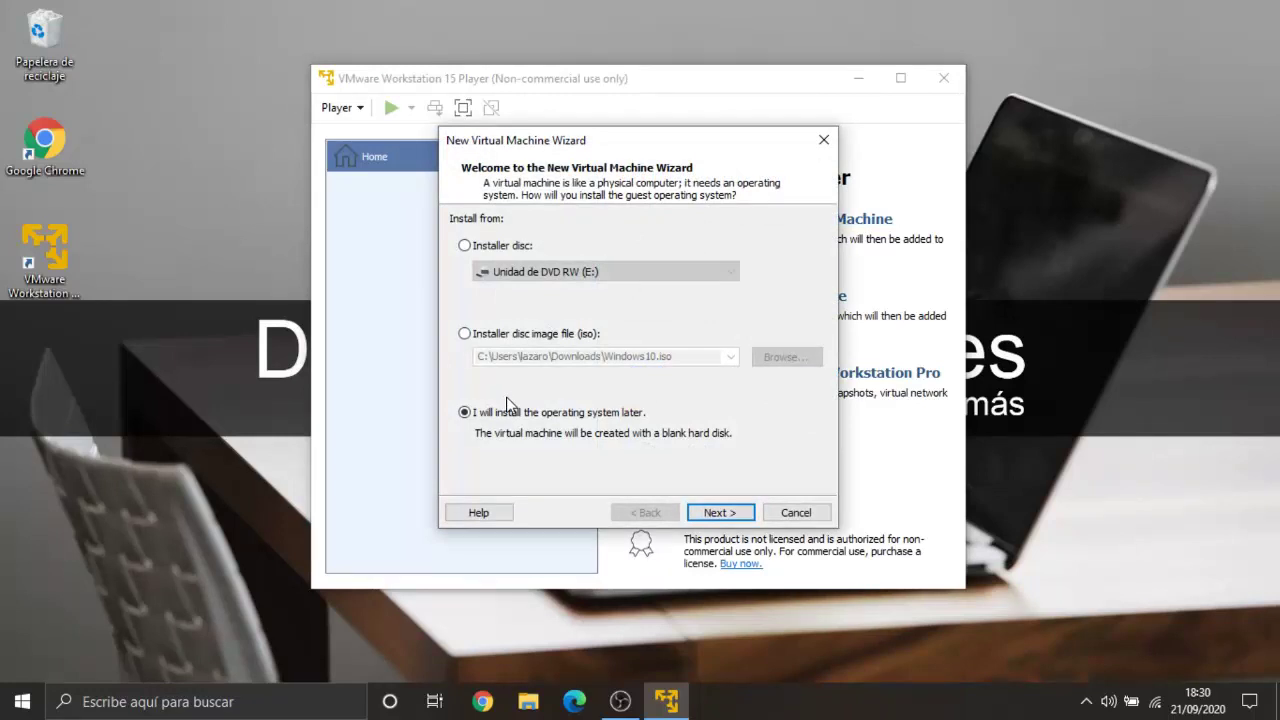
{"action": "left_click", "coordinate": [496, 339]}
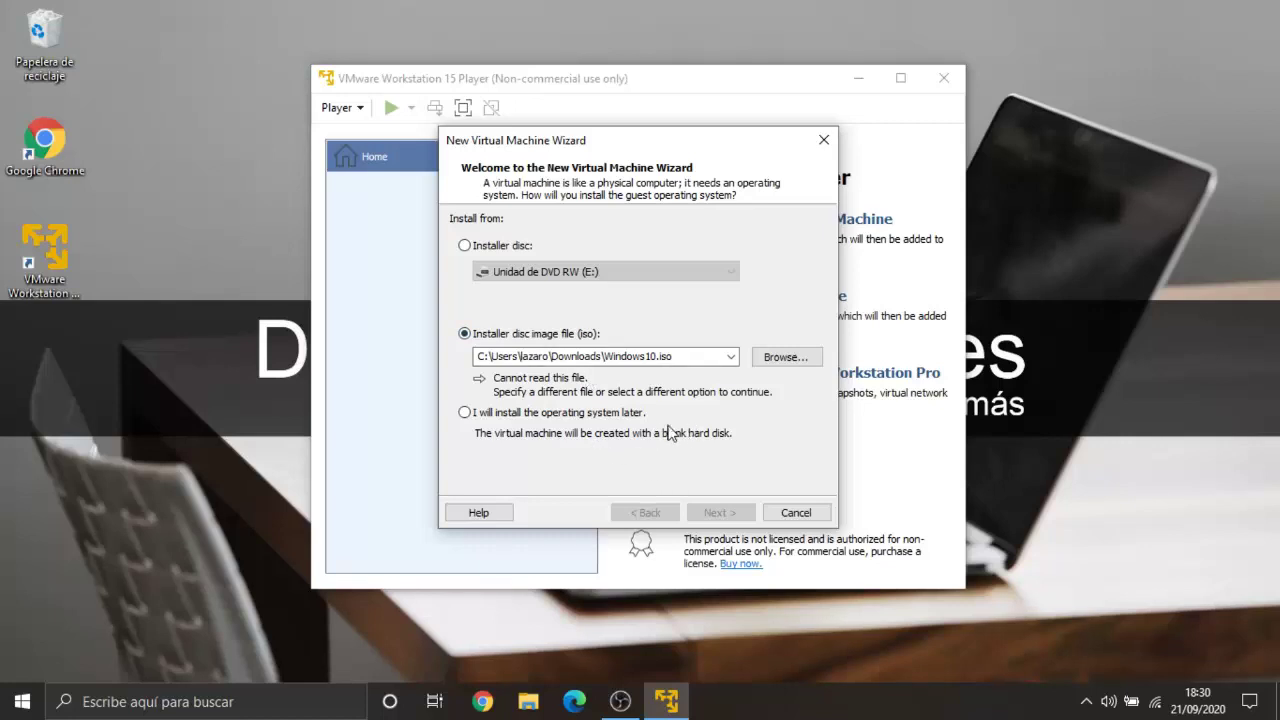
{"action": "left_click", "coordinate": [786, 358]}
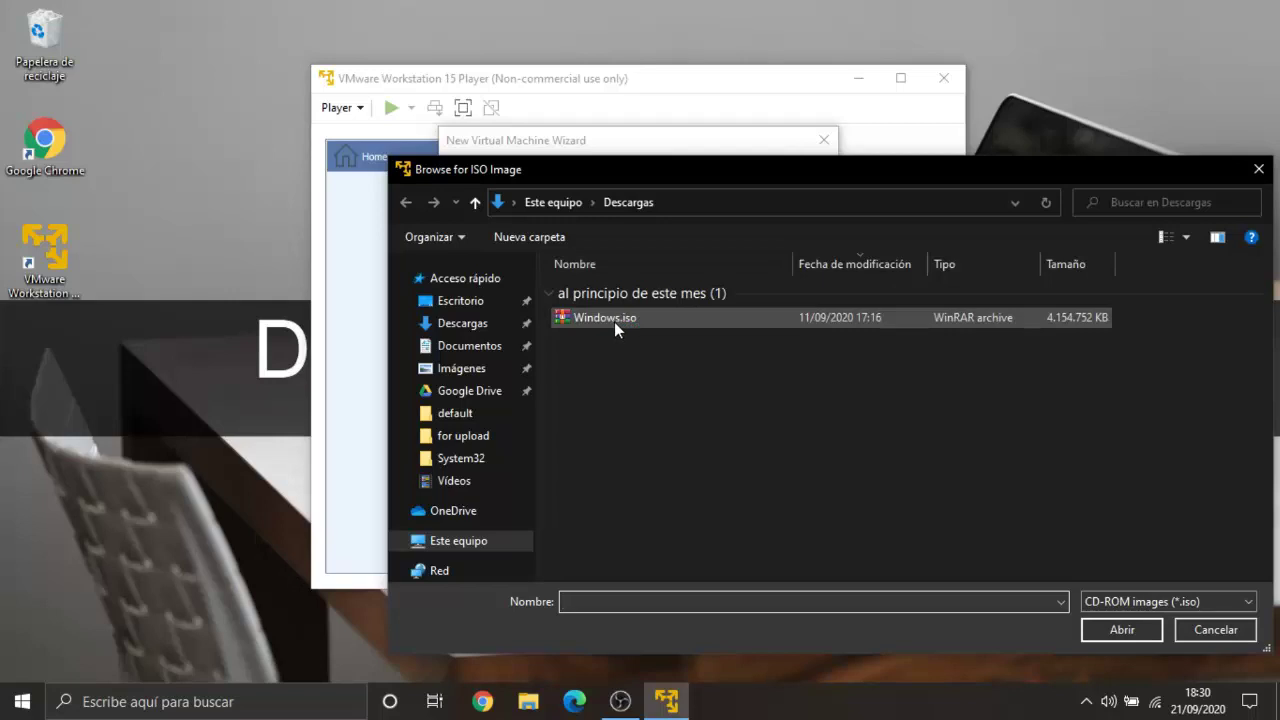
{"action": "left_click_drag", "start_coordinate": [713, 185], "coordinate": [622, 180]}
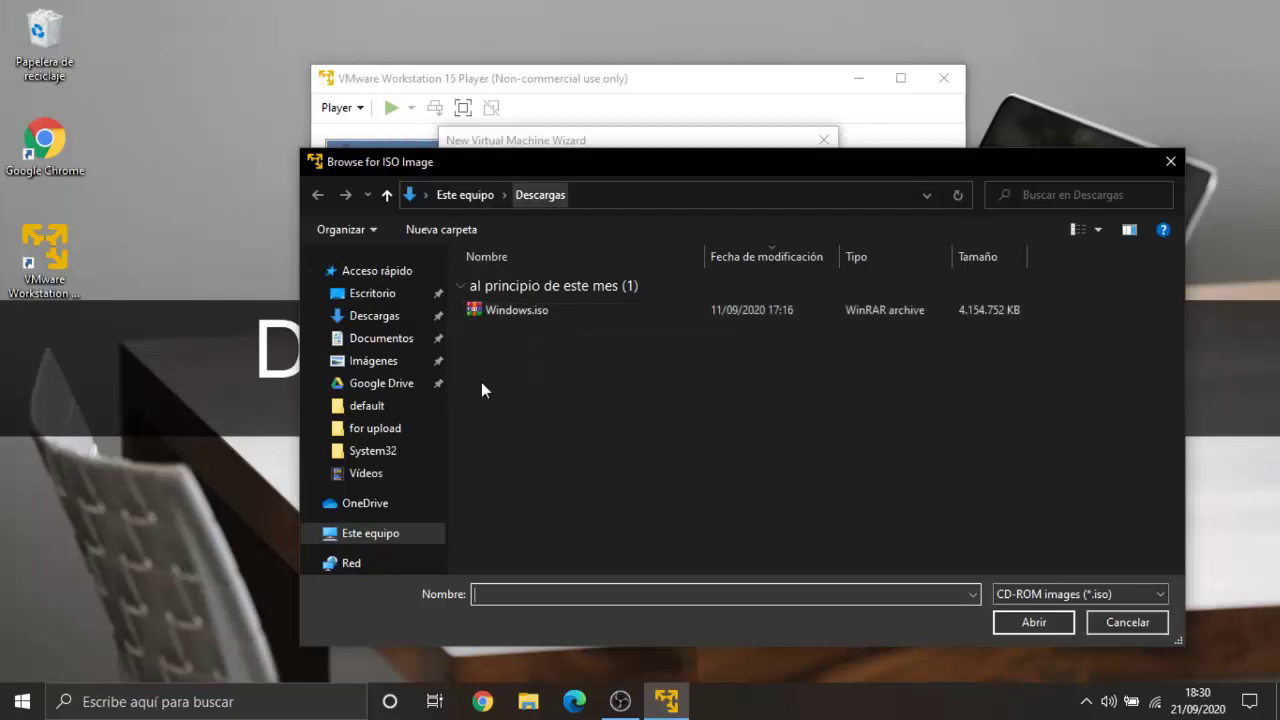
{"action": "double_click", "coordinate": [506, 310]}
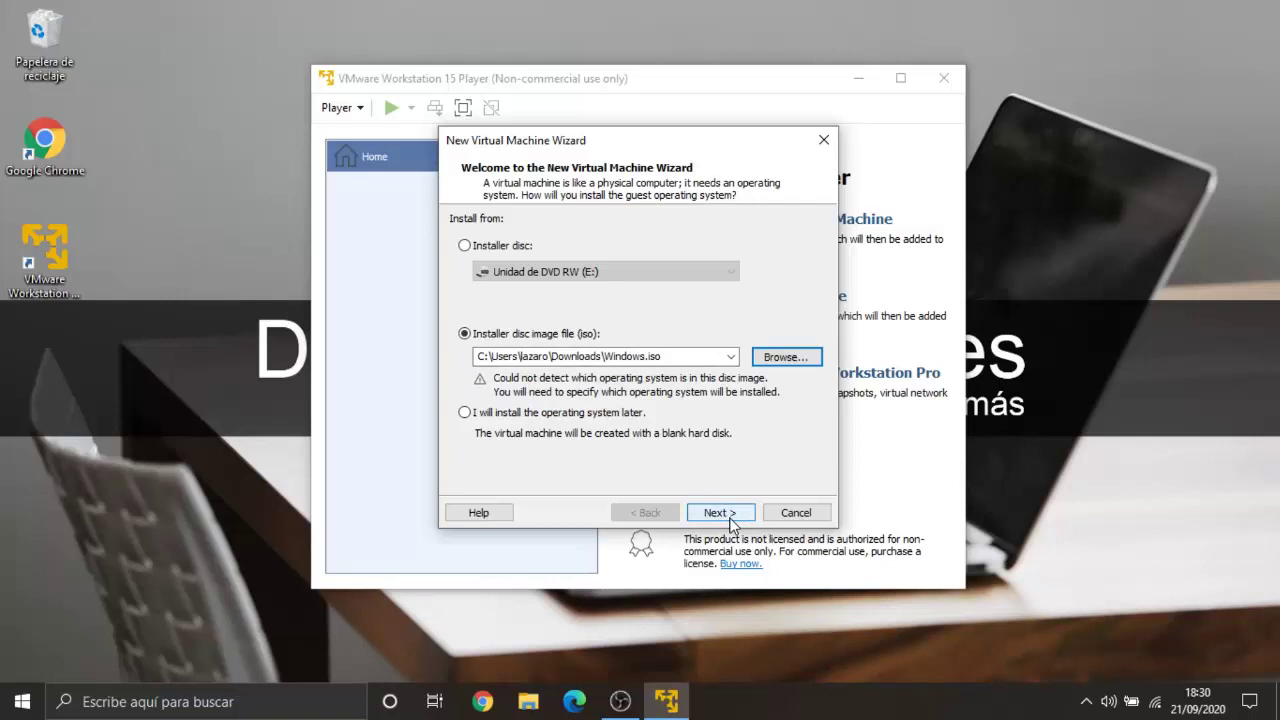
Keep Microsoft Windows, Windows 10 x64 as guest OS and the default name 'Windows 10 x64'.
{"action": "left_click", "coordinate": [731, 515]}
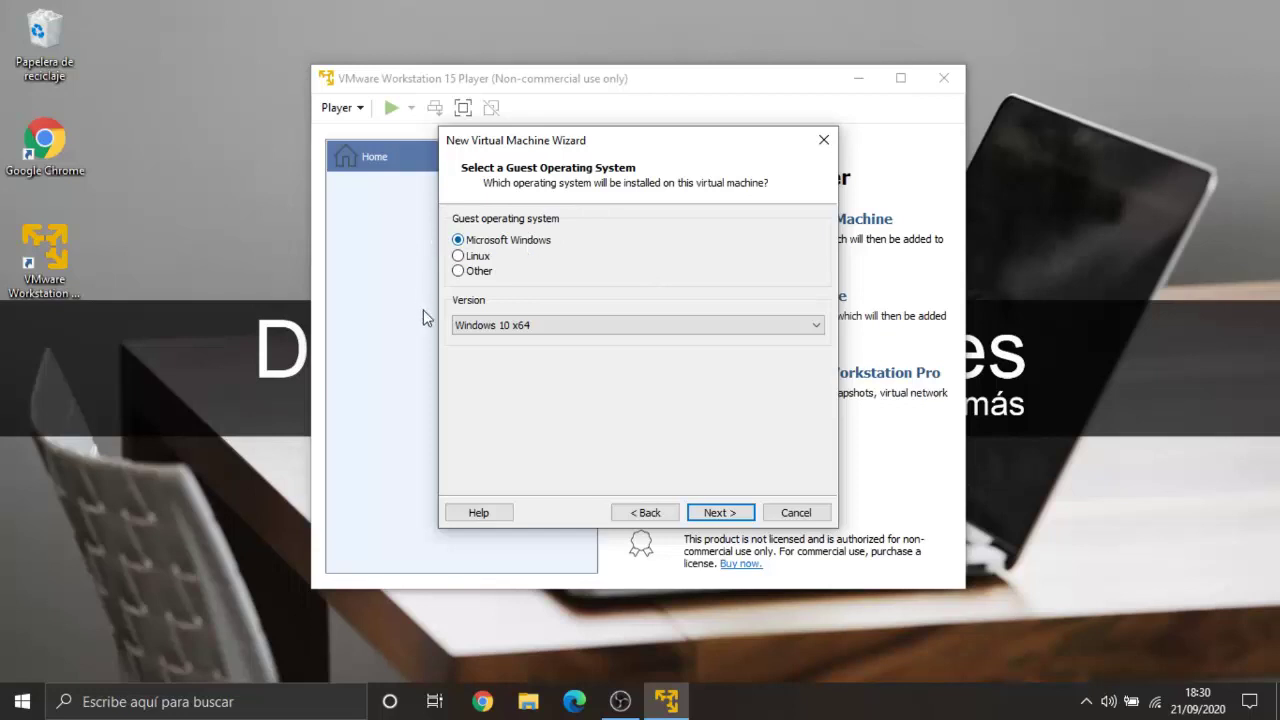
{"action": "left_click", "coordinate": [660, 326]}
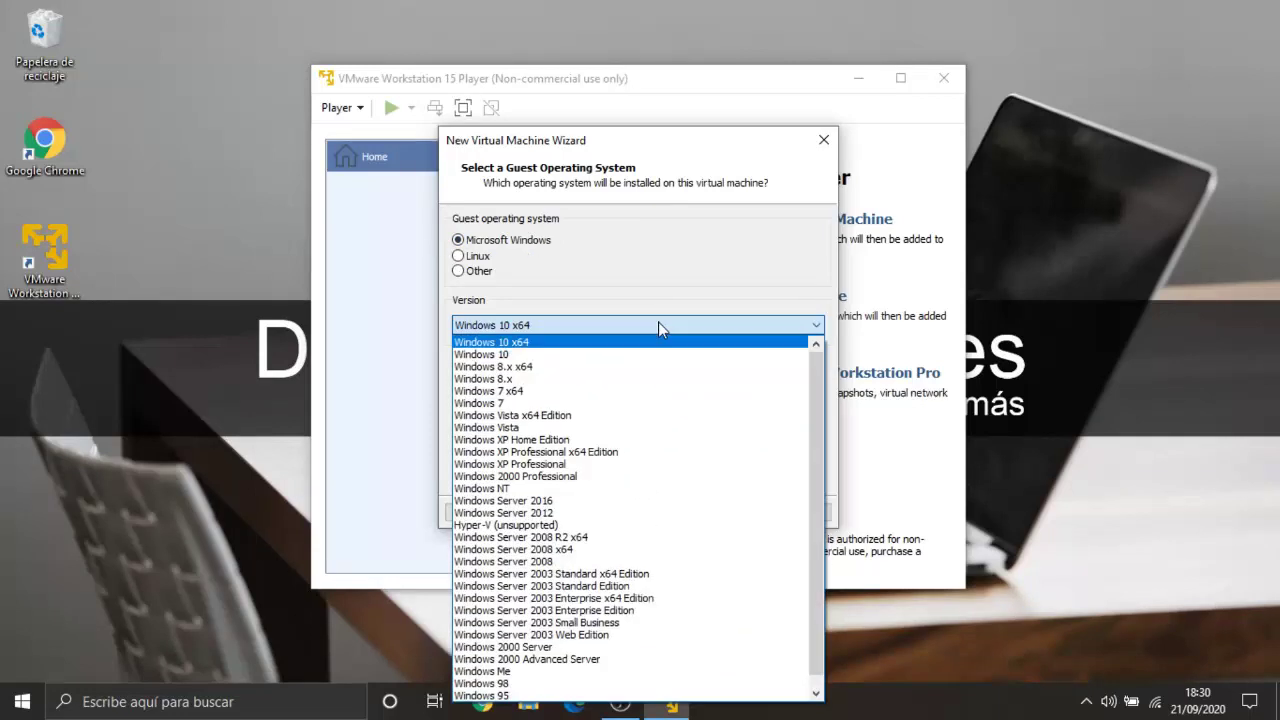
{"action": "left_click", "coordinate": [658, 324]}
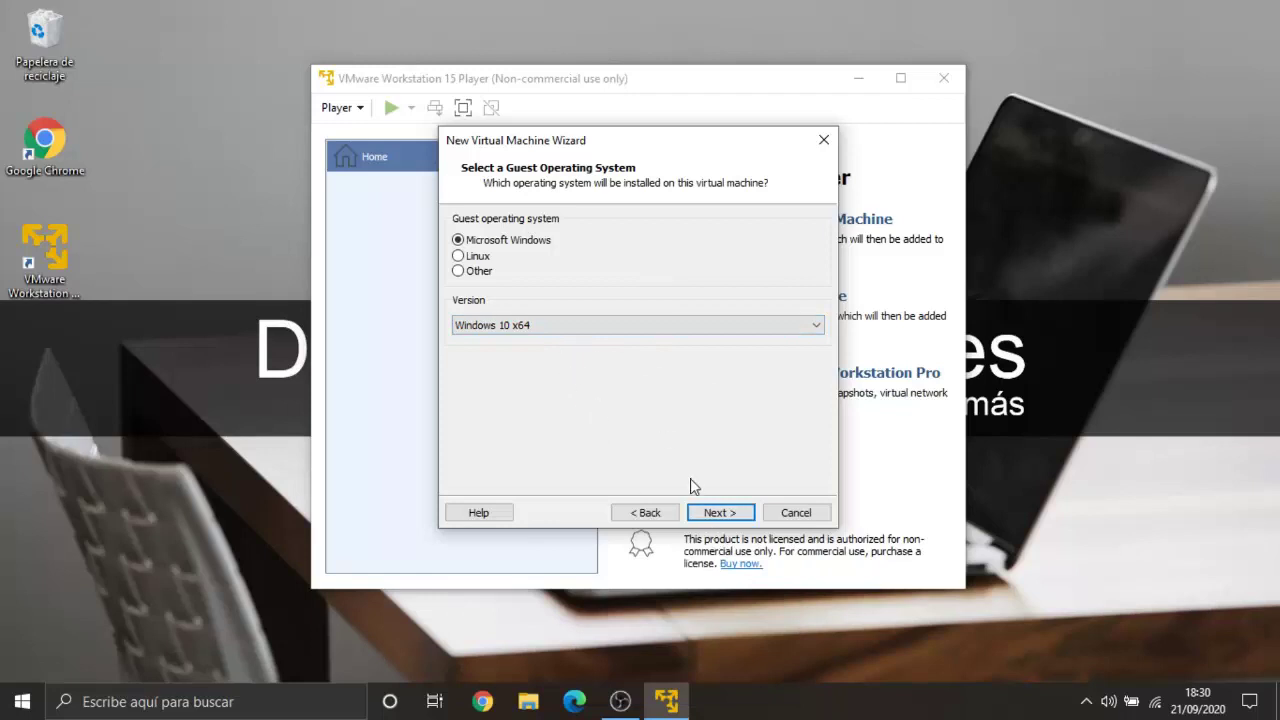
{"action": "left_click", "coordinate": [720, 513]}
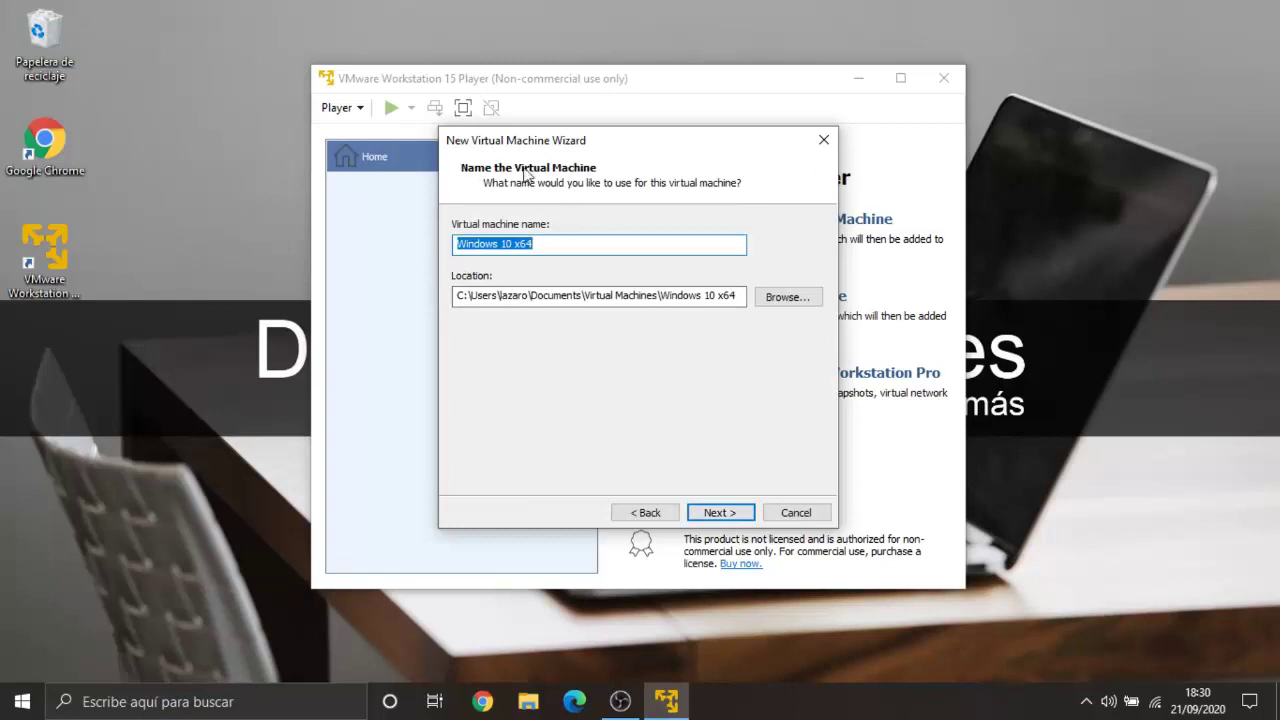
{"action": "left_click", "coordinate": [555, 248]}
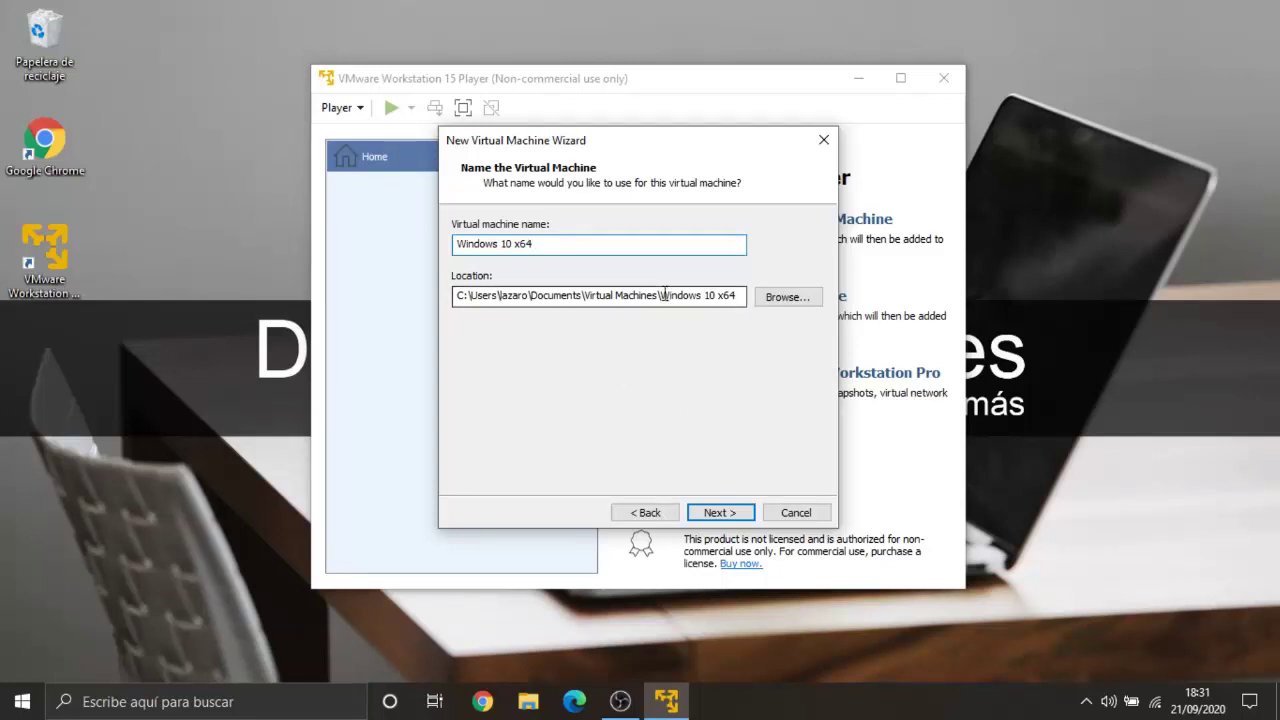
Keep a 60.0 GB disk split into multiple files, then review the summary (2048 MB, NAT).
{"action": "left_click", "coordinate": [720, 513]}
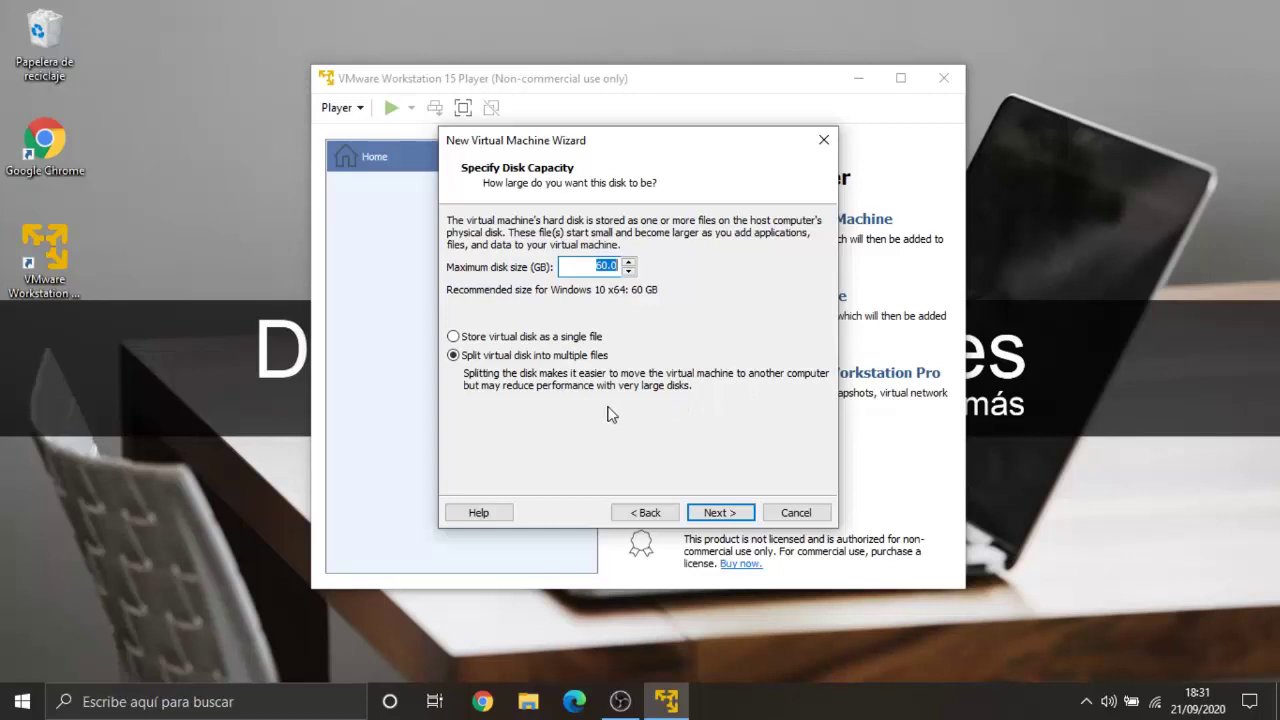
{"action": "left_click", "coordinate": [520, 337]}
{"action": "left_click", "coordinate": [517, 357]}
{"action": "left_click", "coordinate": [733, 514]}
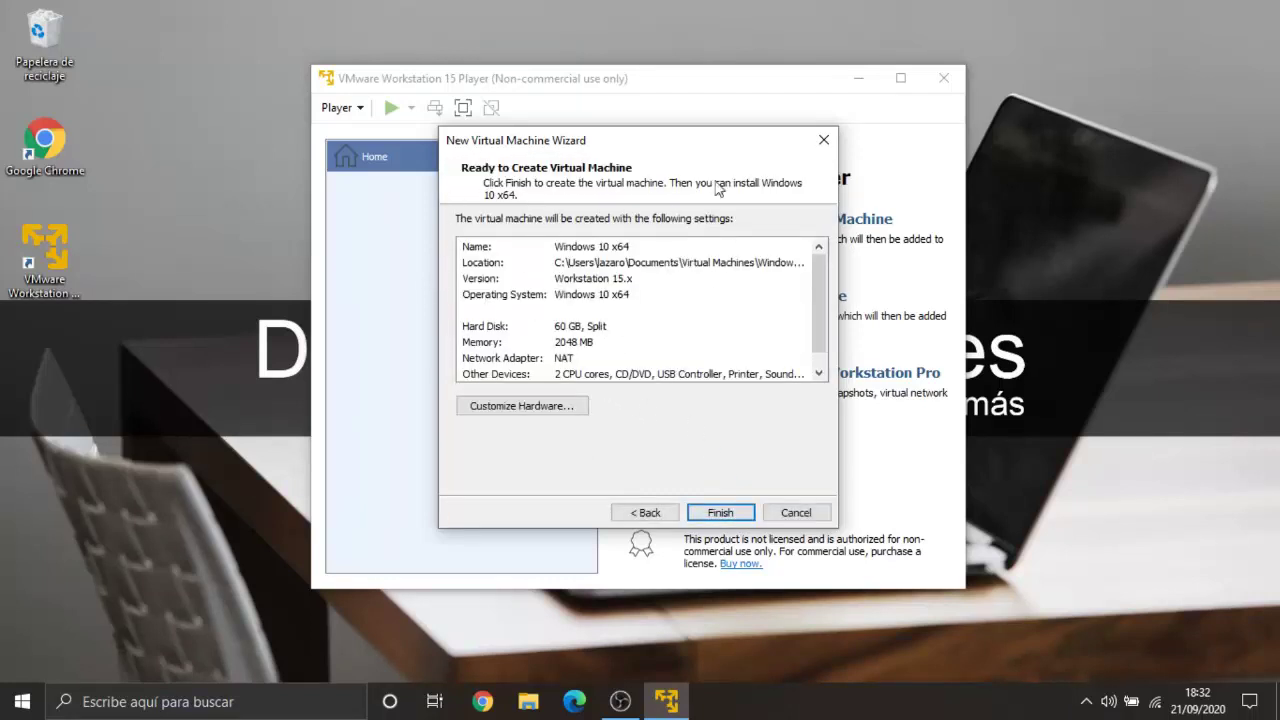
{"action": "scroll", "coordinate": [816, 274], "scroll_direction": "down", "scroll_amount": 1}
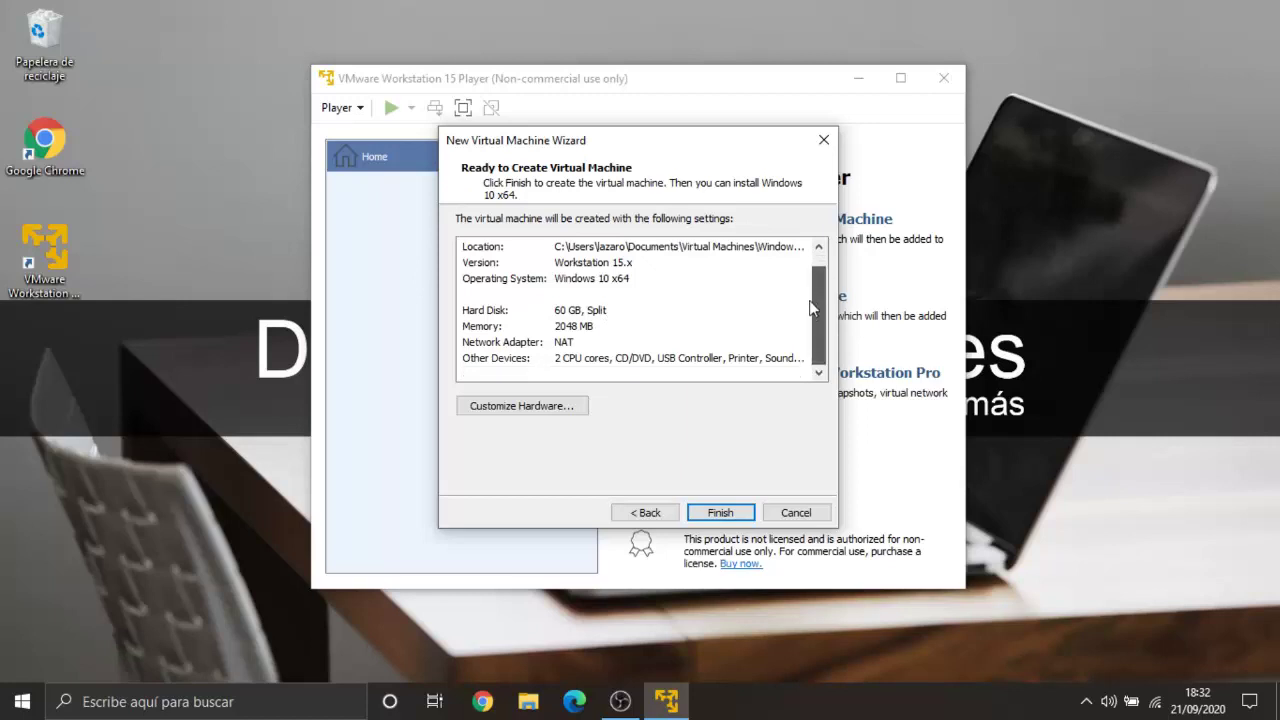
{"action": "left_click_drag", "start_coordinate": [820, 284], "coordinate": [820, 263]}
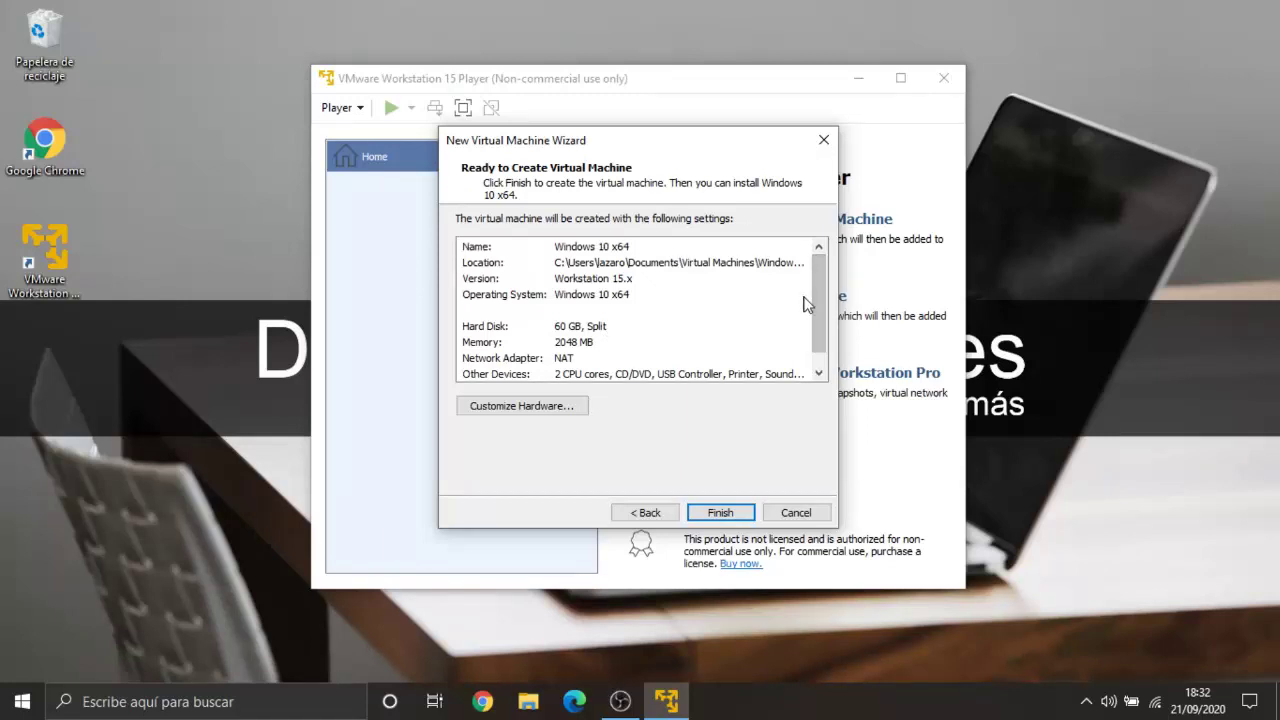
{"action": "left_click", "coordinate": [513, 410]}
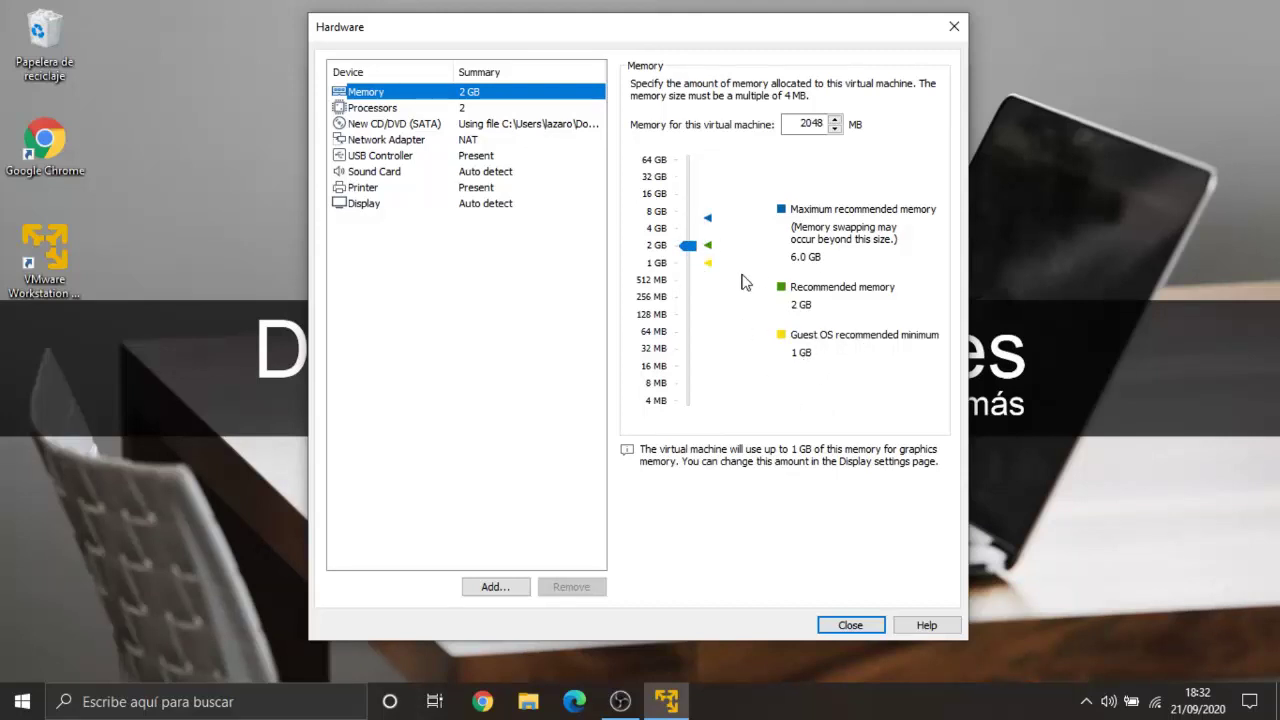
{"action": "left_click", "coordinate": [851, 626]}
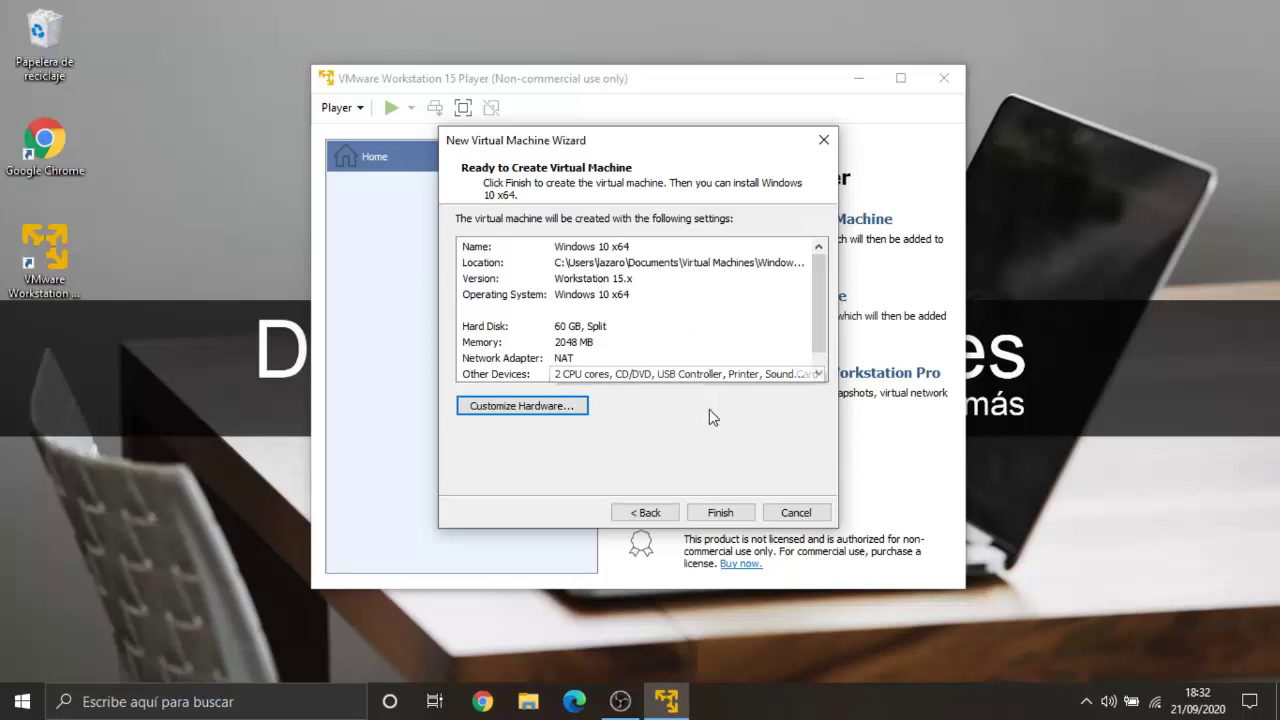
Finish the wizard and power on the Windows 10 x64 machine.
{"action": "left_click", "coordinate": [724, 515]}
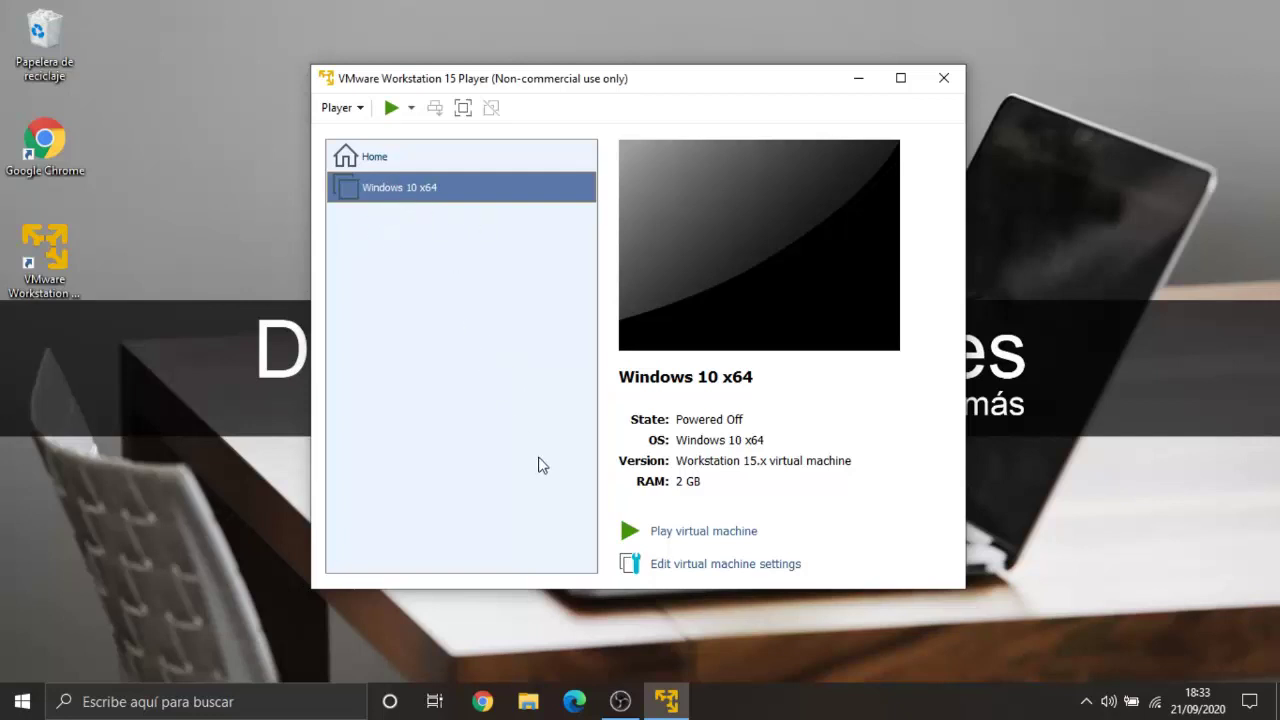
{"action": "left_click", "coordinate": [705, 532]}
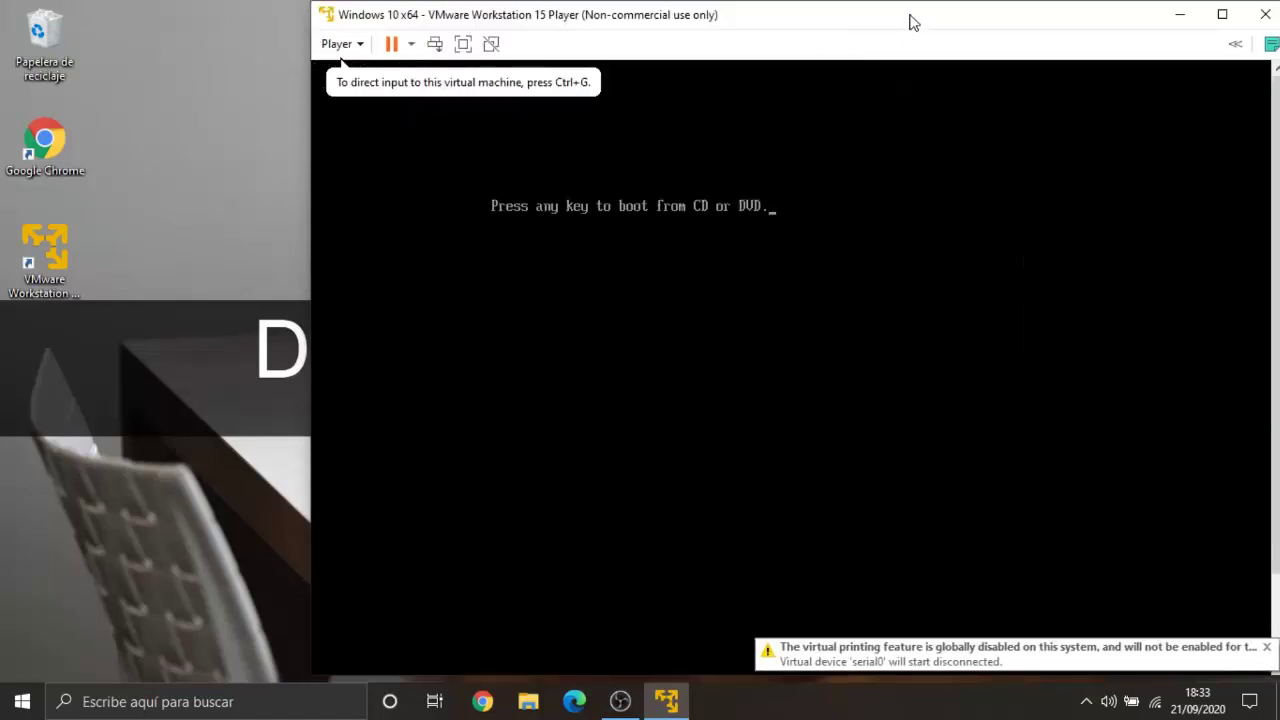
Boot the VM from the Windows disc and choose Remind Me Later for the VMware Tools update.
{"action": "left_click_drag", "start_coordinate": [911, 23], "coordinate": [768, 30]}
{"action": "left_click", "coordinate": [708, 112]}
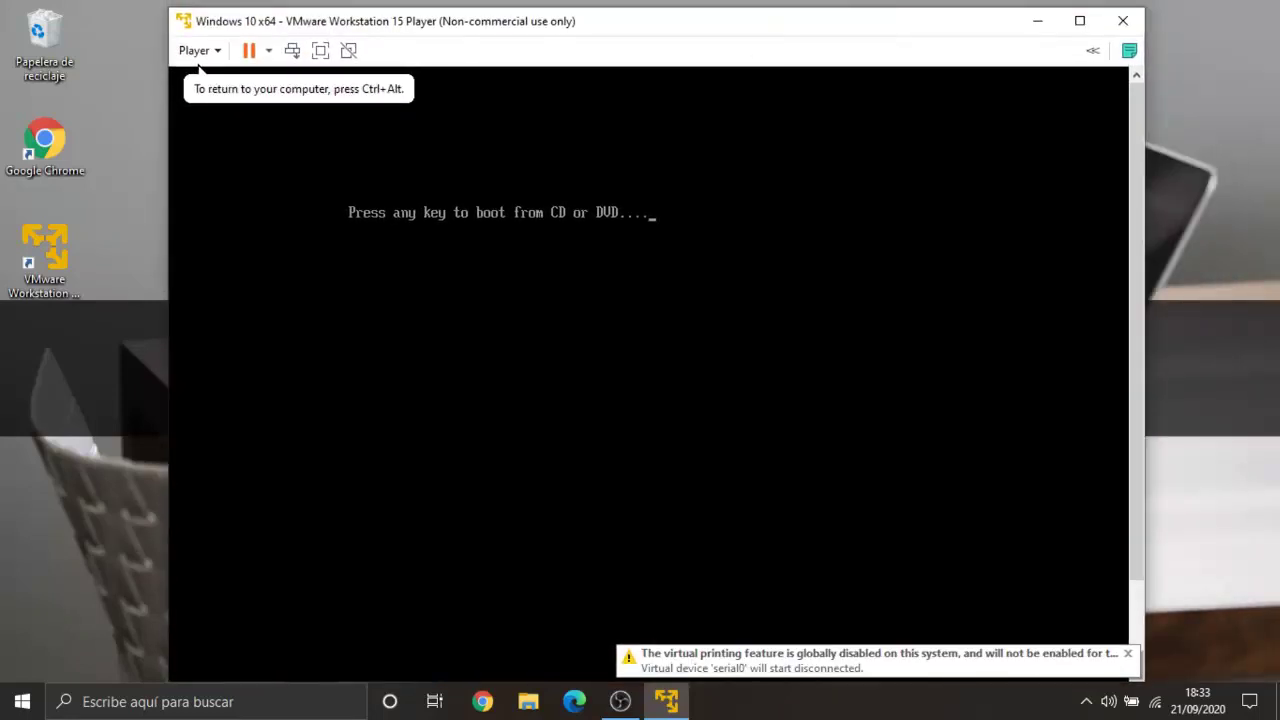
{"action": "key", "text": "Return"}
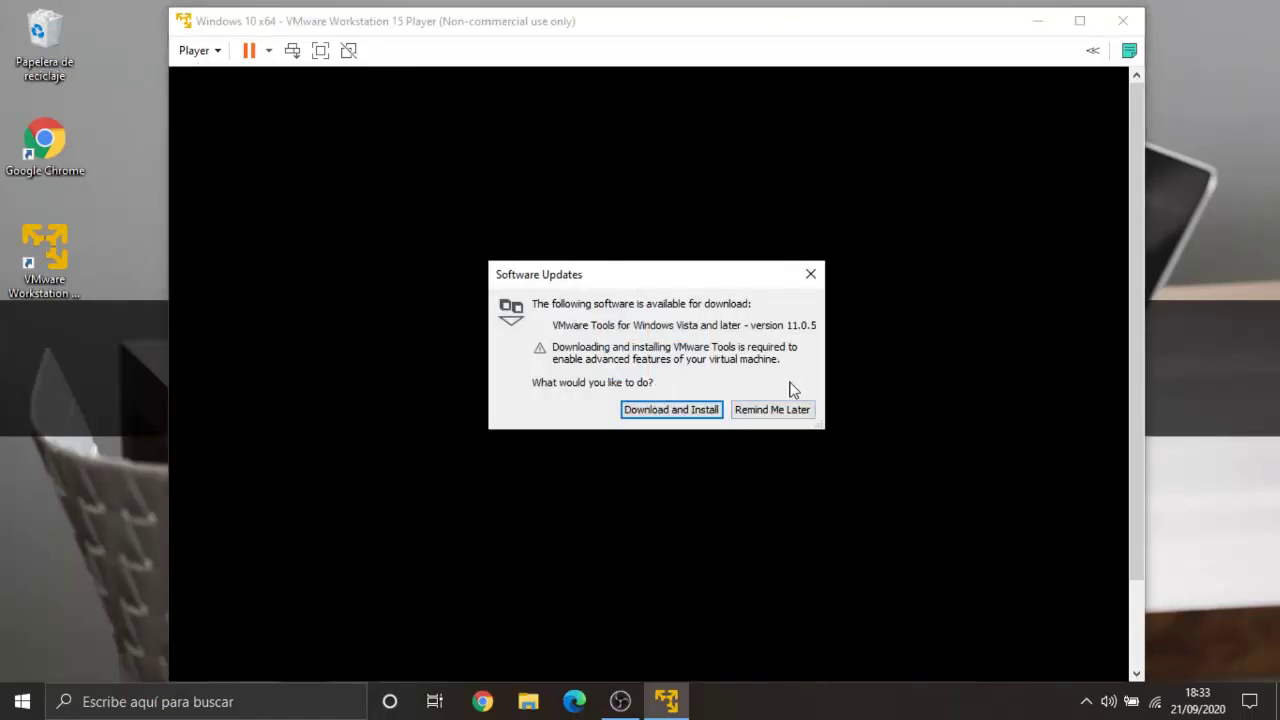
{"action": "left_click", "coordinate": [772, 410]}
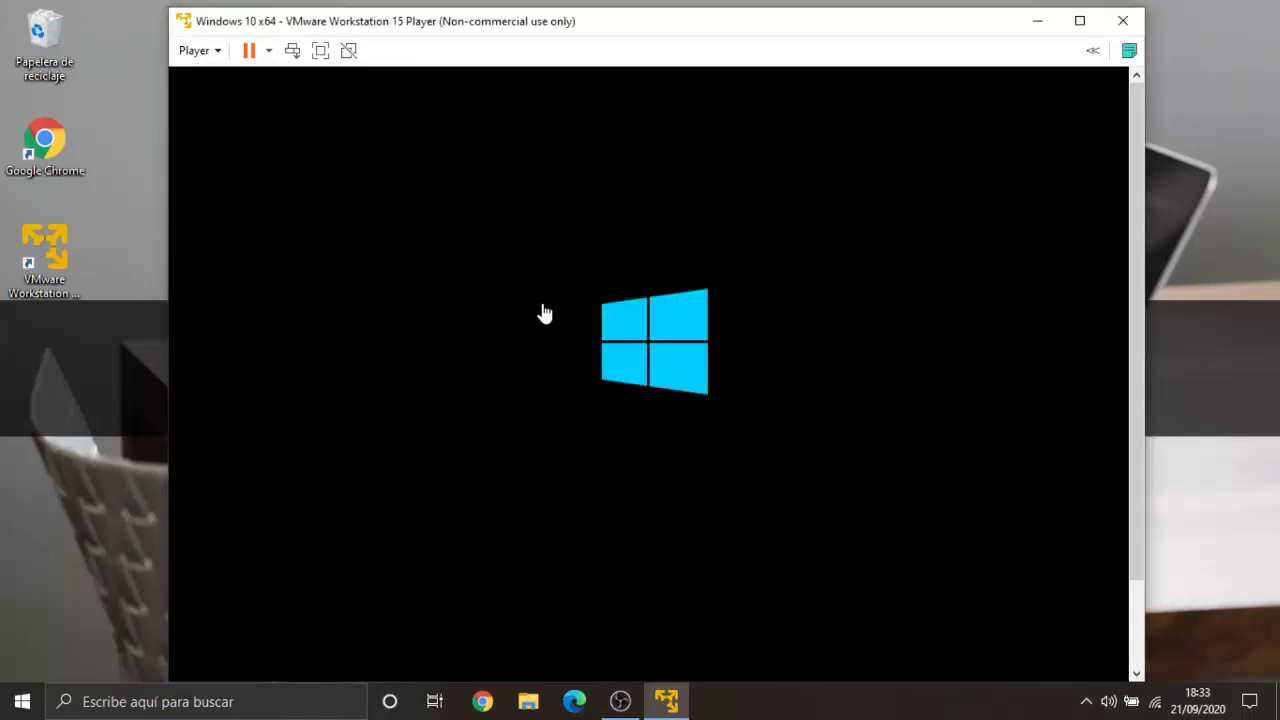
{"action": "left_click_drag", "start_coordinate": [537, 22], "coordinate": [526, 17]}
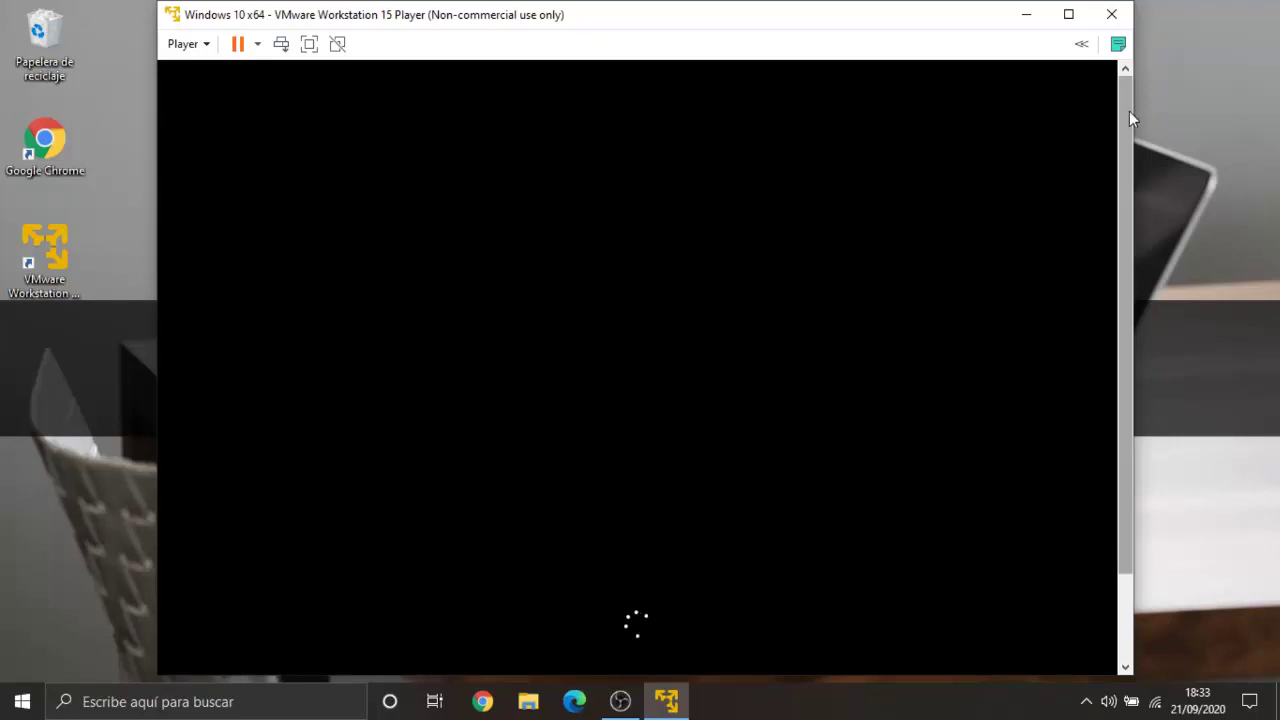
Maximize the VM window, keep Spanish language, format and keyboard, and choose Instalar ahora.
{"action": "left_click", "coordinate": [1068, 14]}
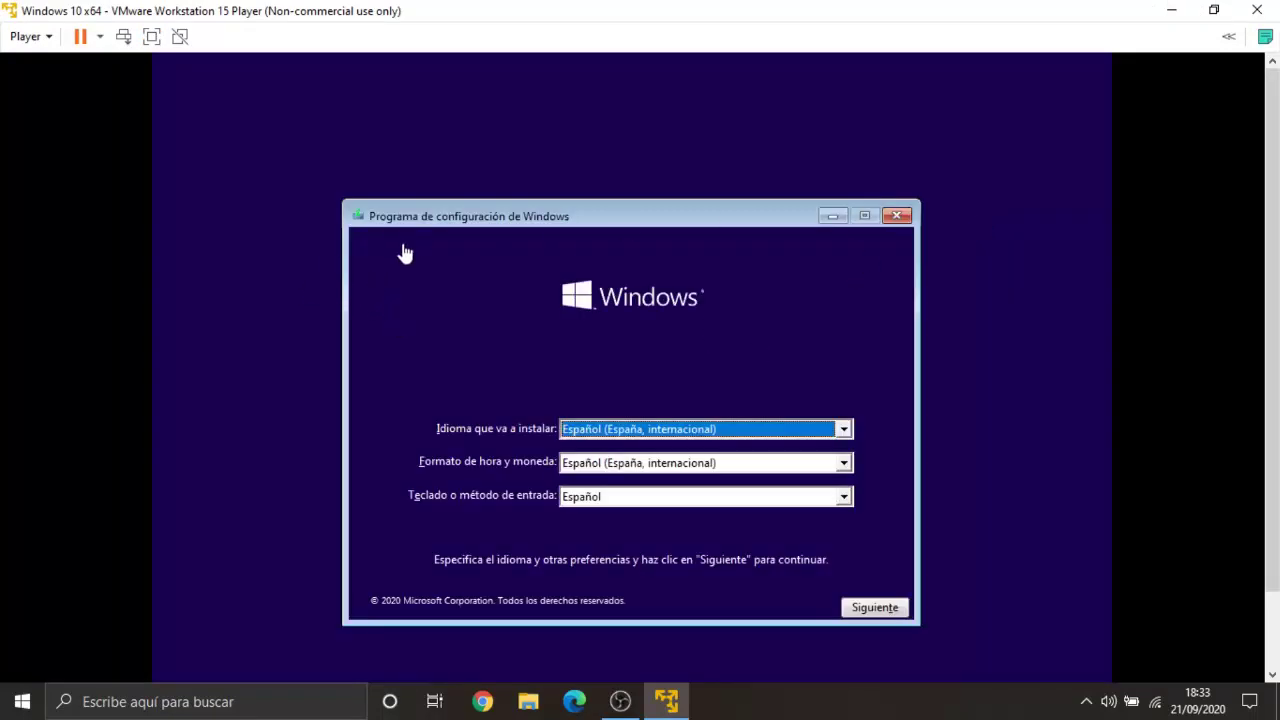
{"action": "left_click_drag", "start_coordinate": [1265, 218], "coordinate": [1270, 254]}
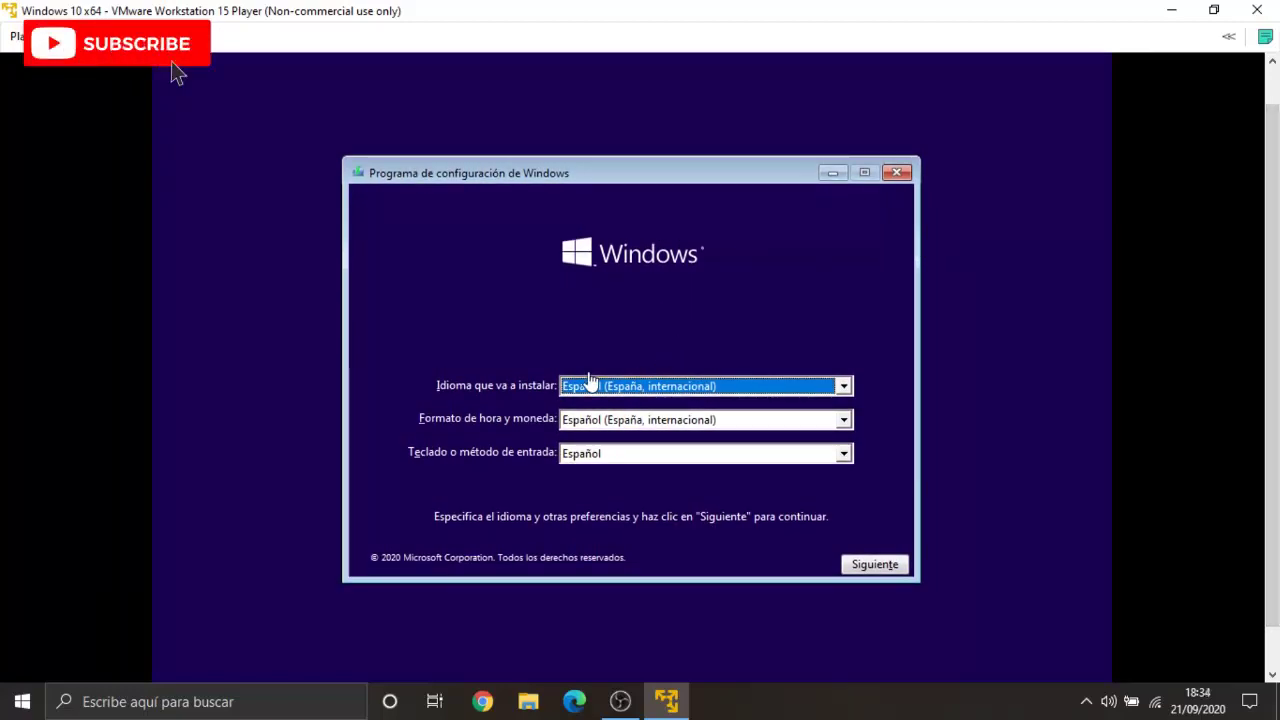
{"action": "left_click", "coordinate": [845, 387]}
{"action": "left_click", "coordinate": [845, 392]}
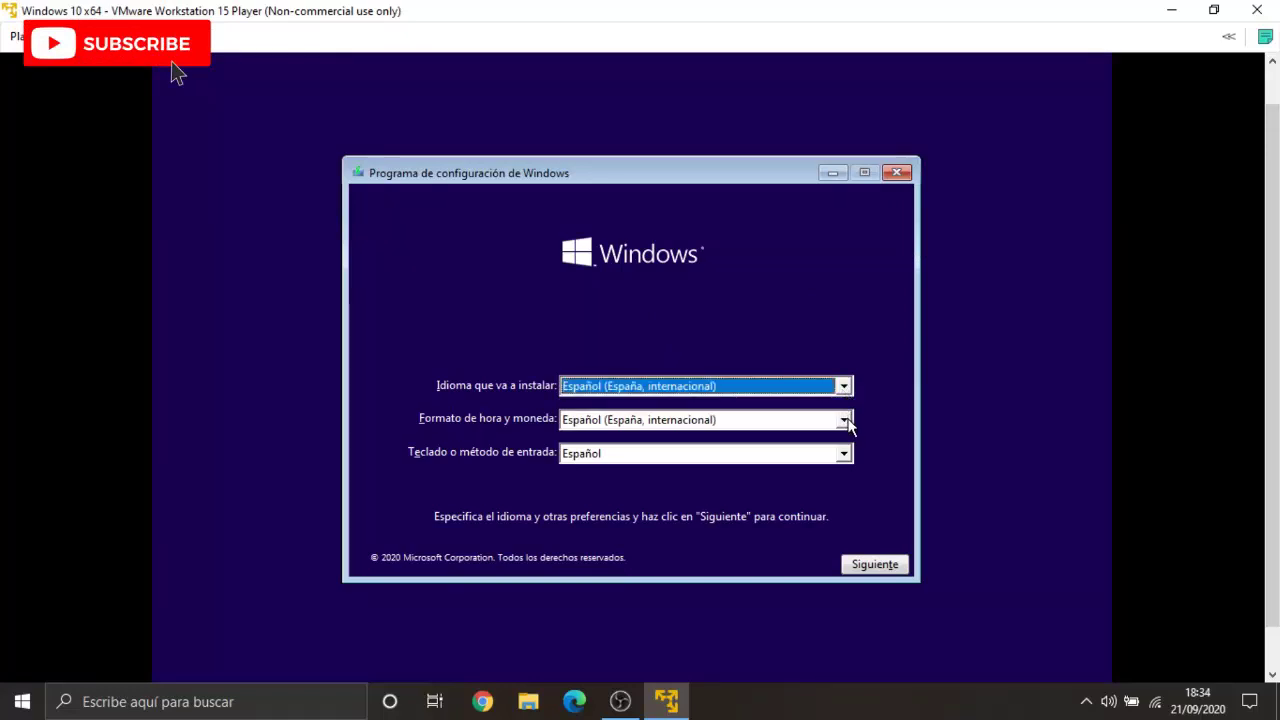
{"action": "left_click", "coordinate": [845, 421]}
{"action": "left_click", "coordinate": [845, 421]}
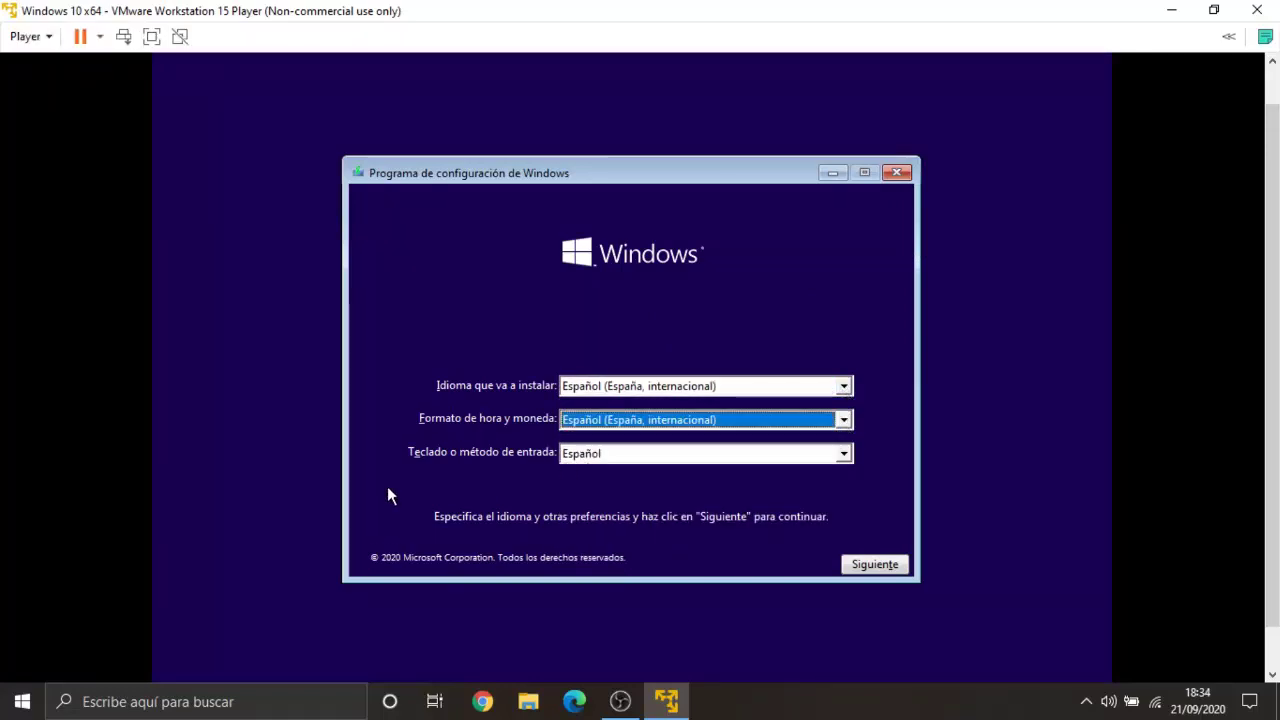
{"action": "left_click", "coordinate": [878, 565]}
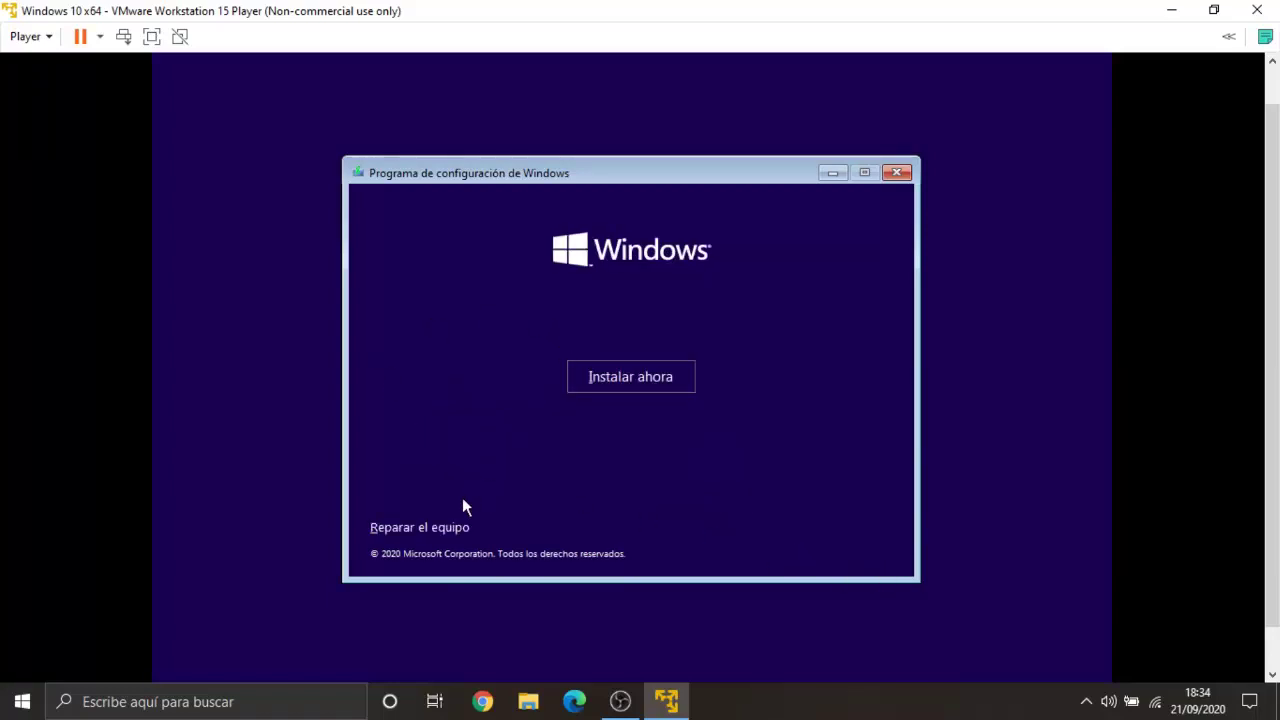
{"action": "left_click", "coordinate": [628, 377]}
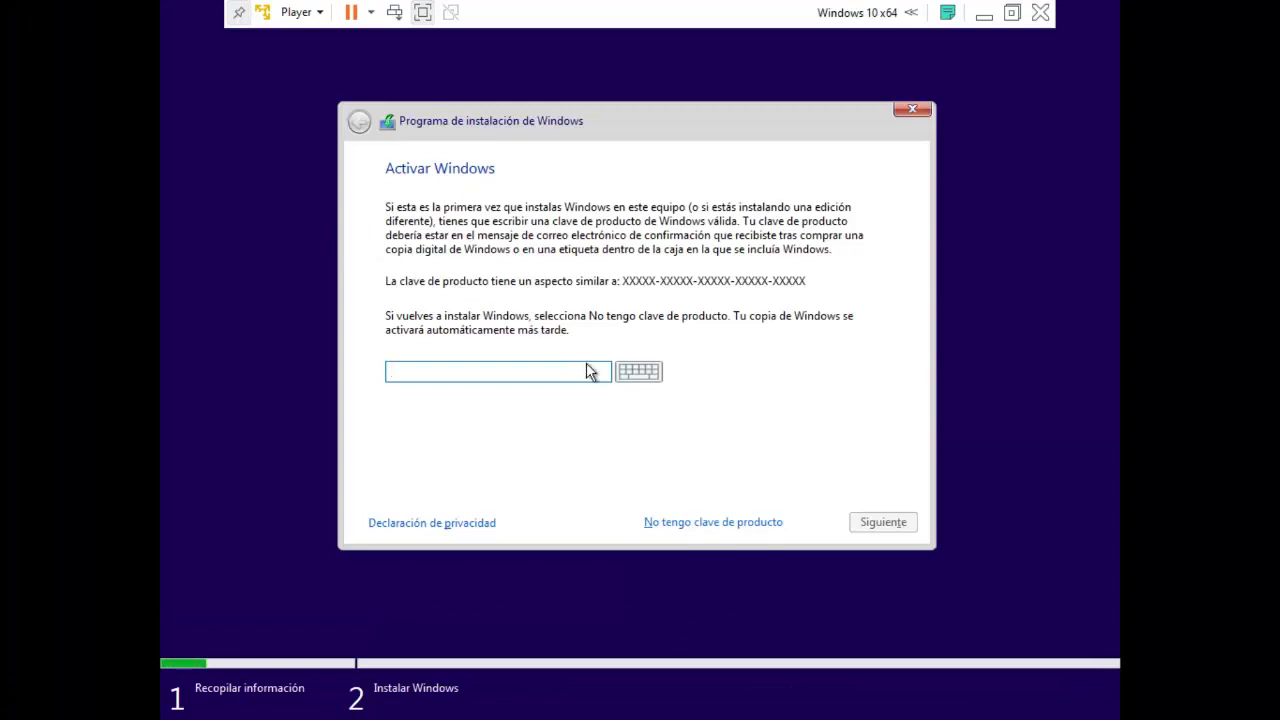
Choose 'No tengo clave de producto' and select Windows 10 Pro as the edition.
{"action": "left_click", "coordinate": [690, 524]}
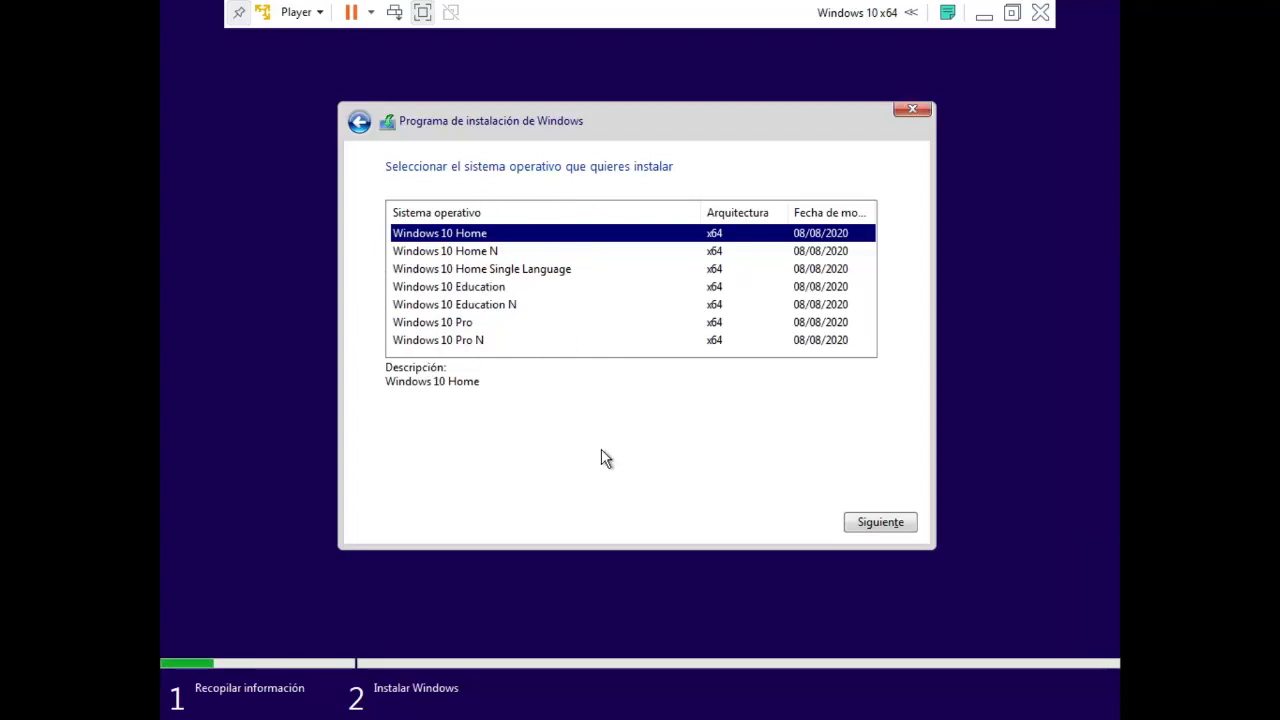
{"action": "left_click", "coordinate": [445, 326]}
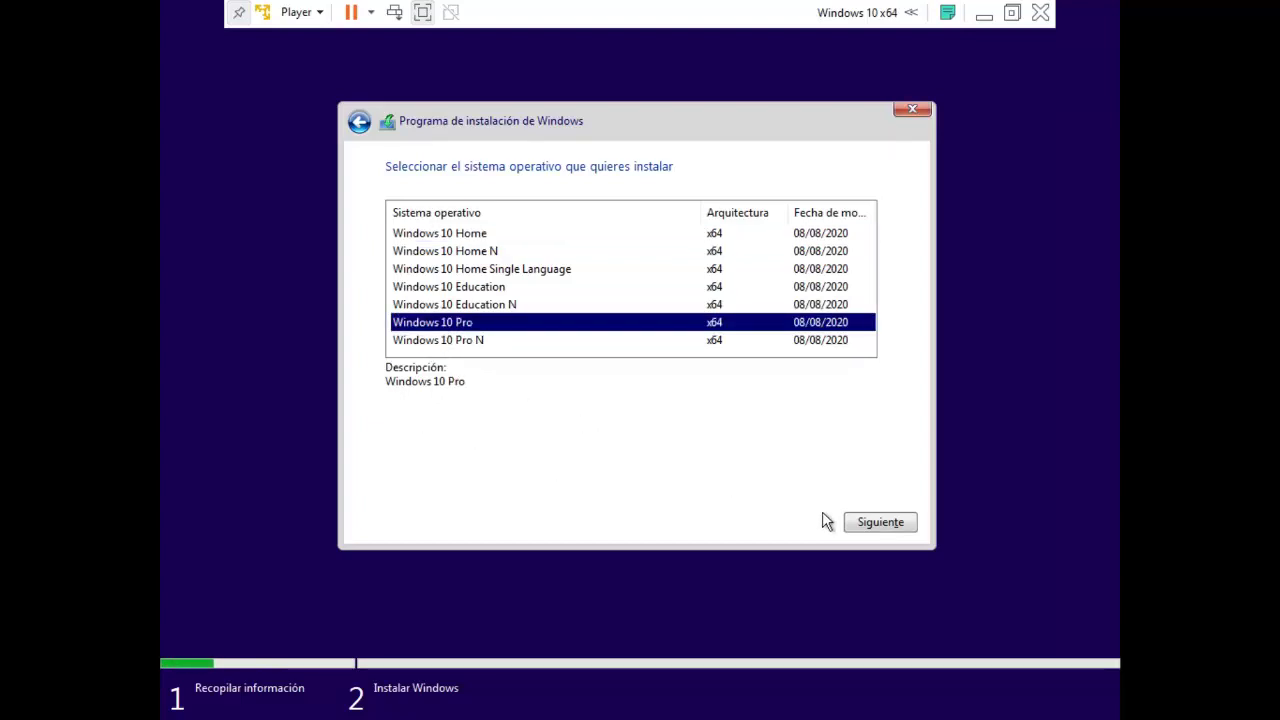
Accept the licence terms, pick Personalizada, and install onto the 60 GB unallocated drive.
{"action": "left_click", "coordinate": [885, 520]}
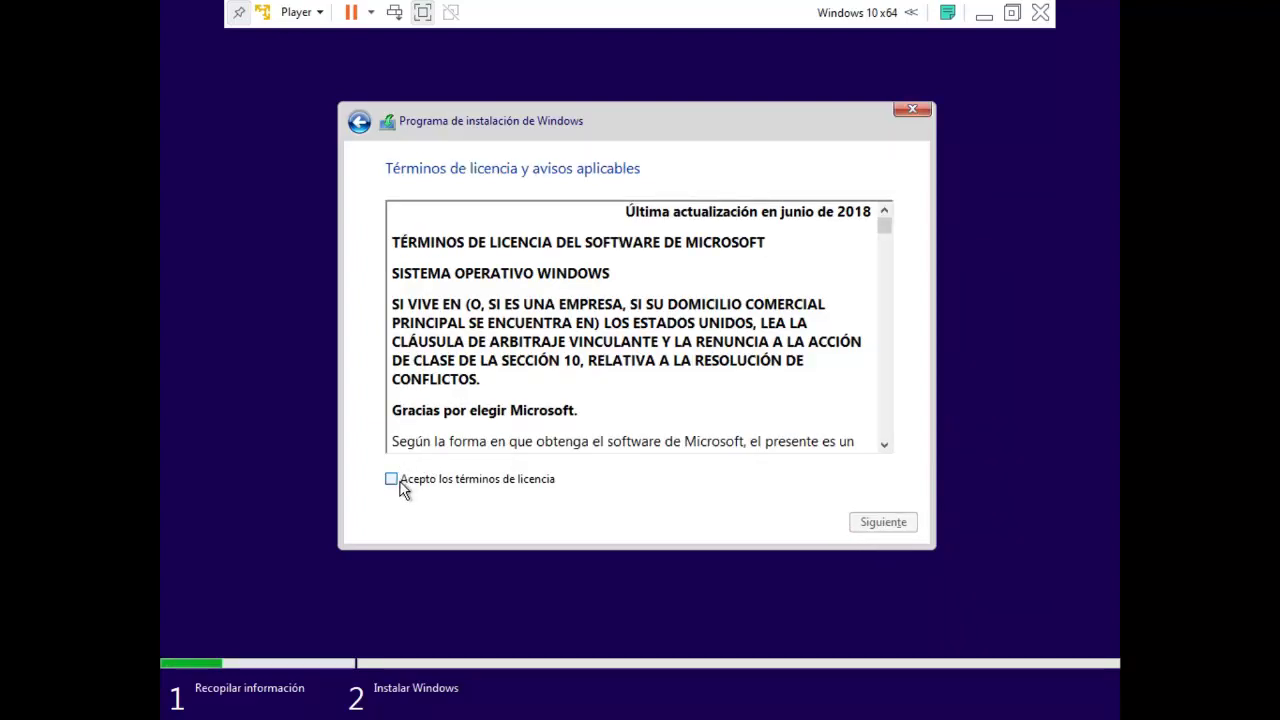
{"action": "left_click", "coordinate": [398, 481]}
{"action": "left_click", "coordinate": [894, 530]}
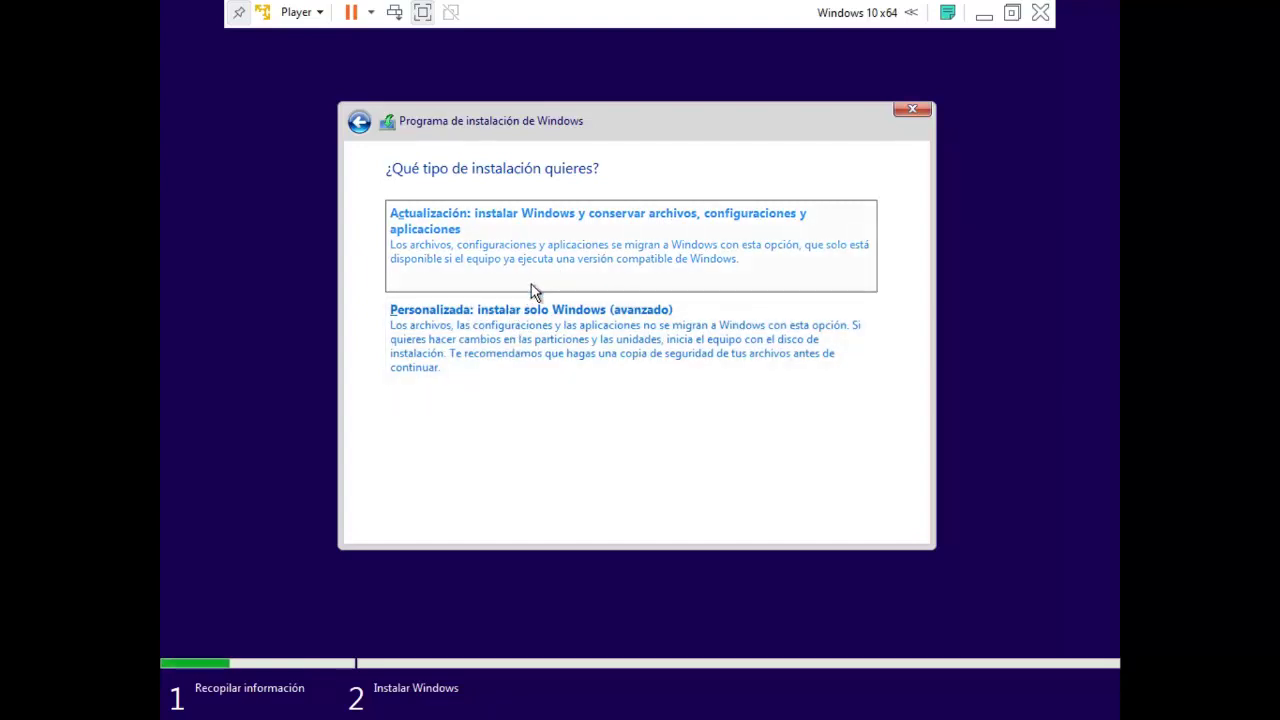
{"action": "left_click", "coordinate": [506, 333]}
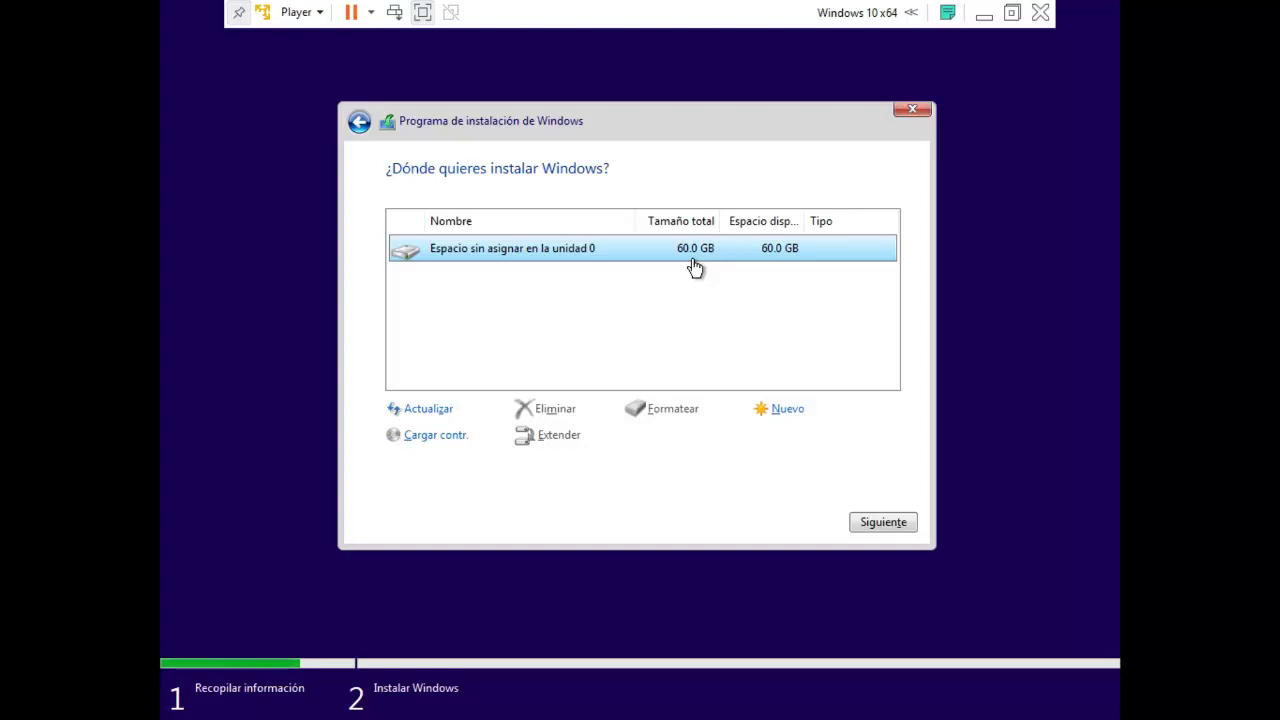
{"action": "left_click", "coordinate": [878, 531]}
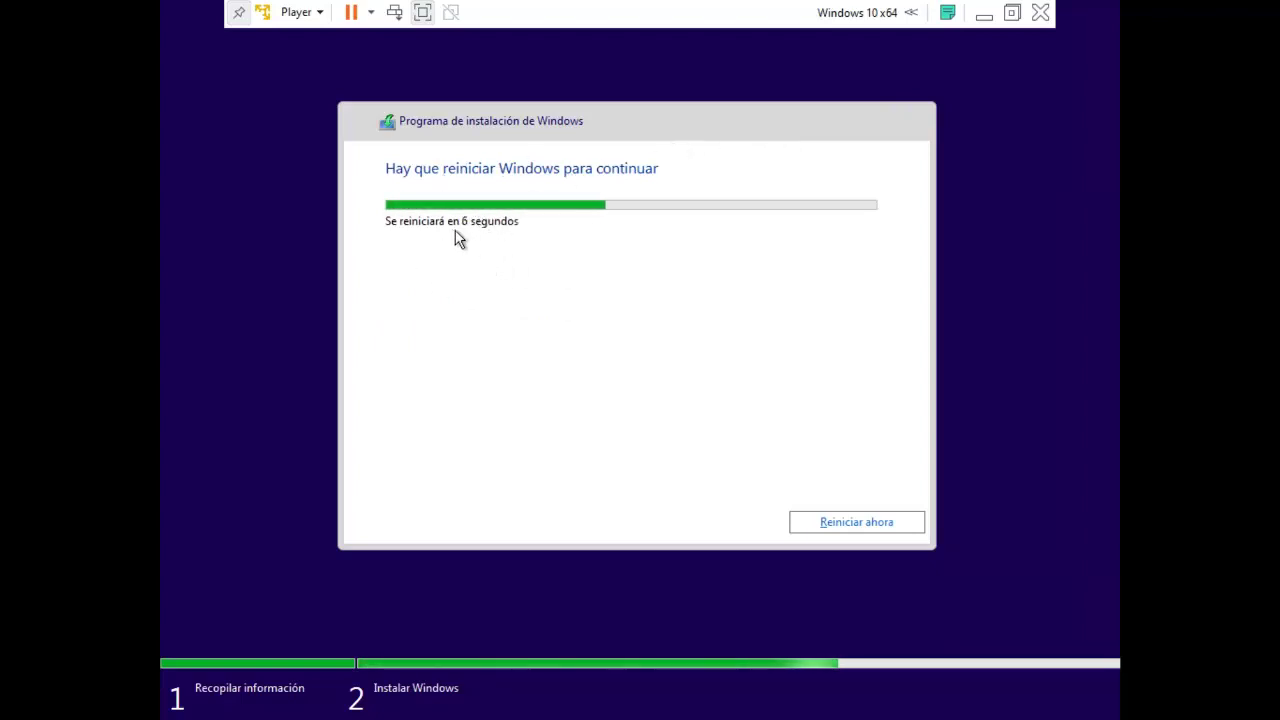
Restart the VM with 'Reiniciar ahora' once Windows finishes installing files.
{"action": "left_click", "coordinate": [862, 532]}
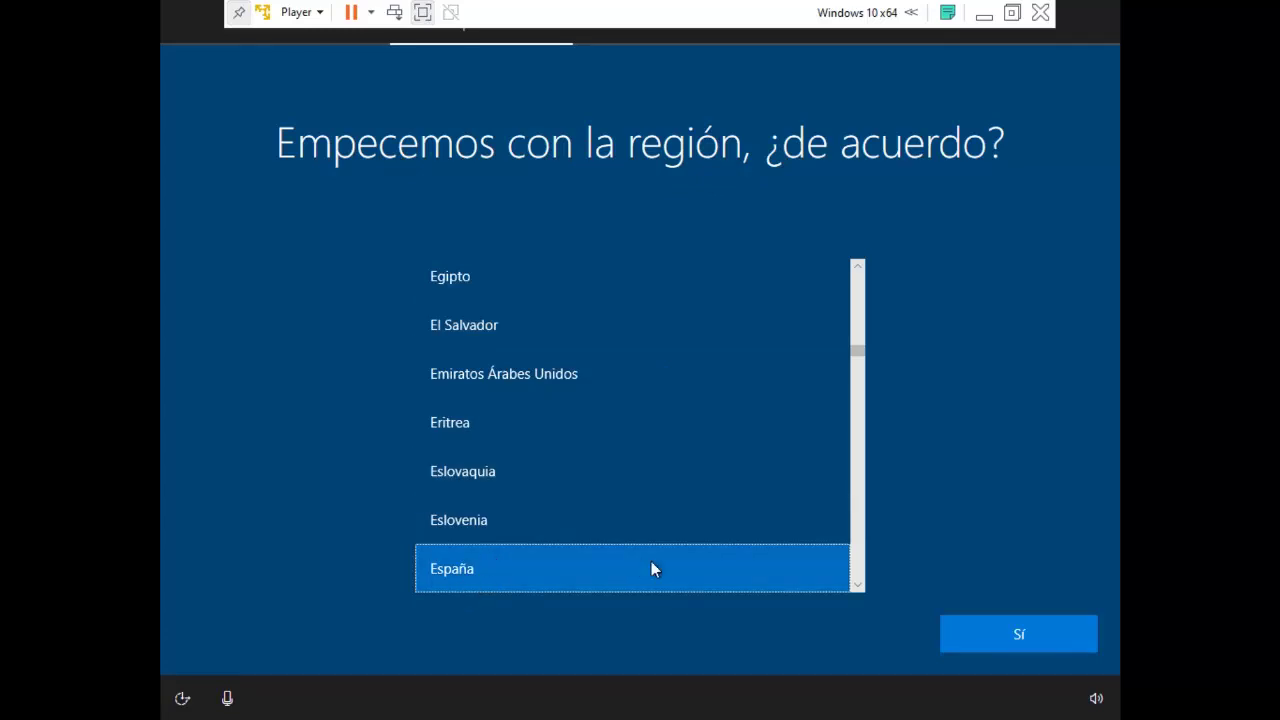
Confirm España as region and Español keyboard, and skip the second keyboard layout.
{"action": "left_click", "coordinate": [1027, 632]}
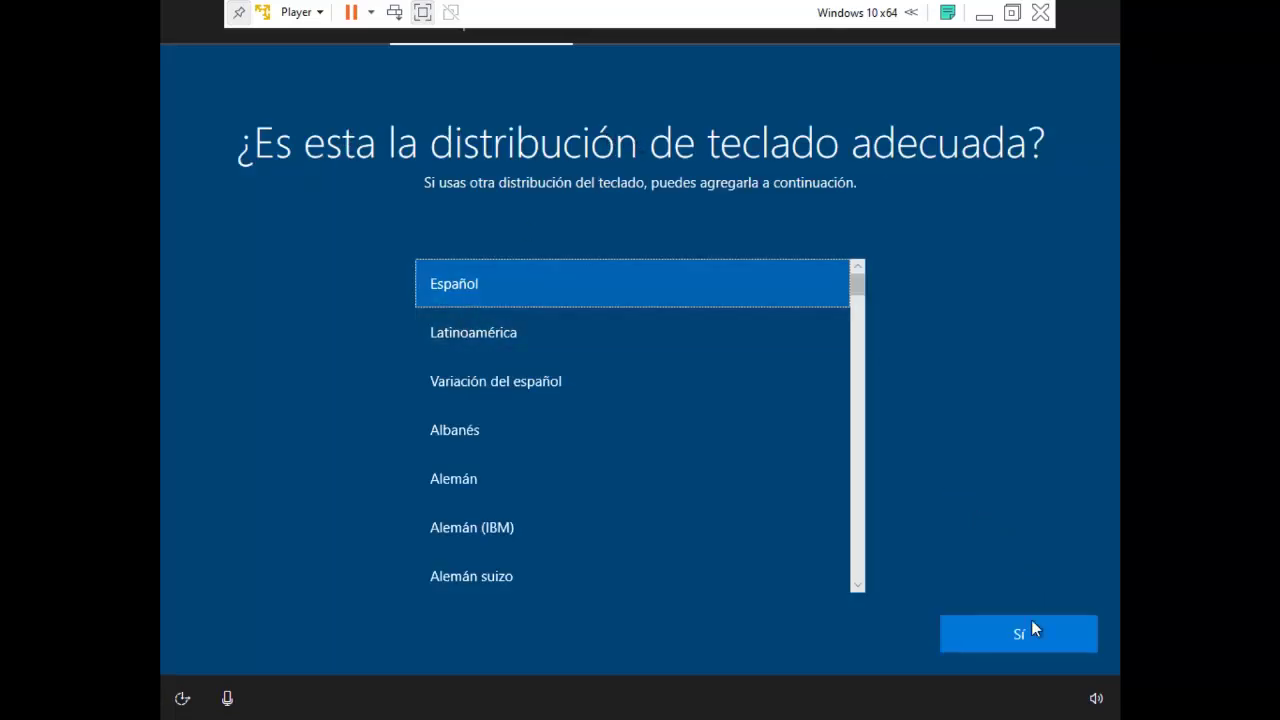
{"action": "left_click", "coordinate": [1012, 639]}
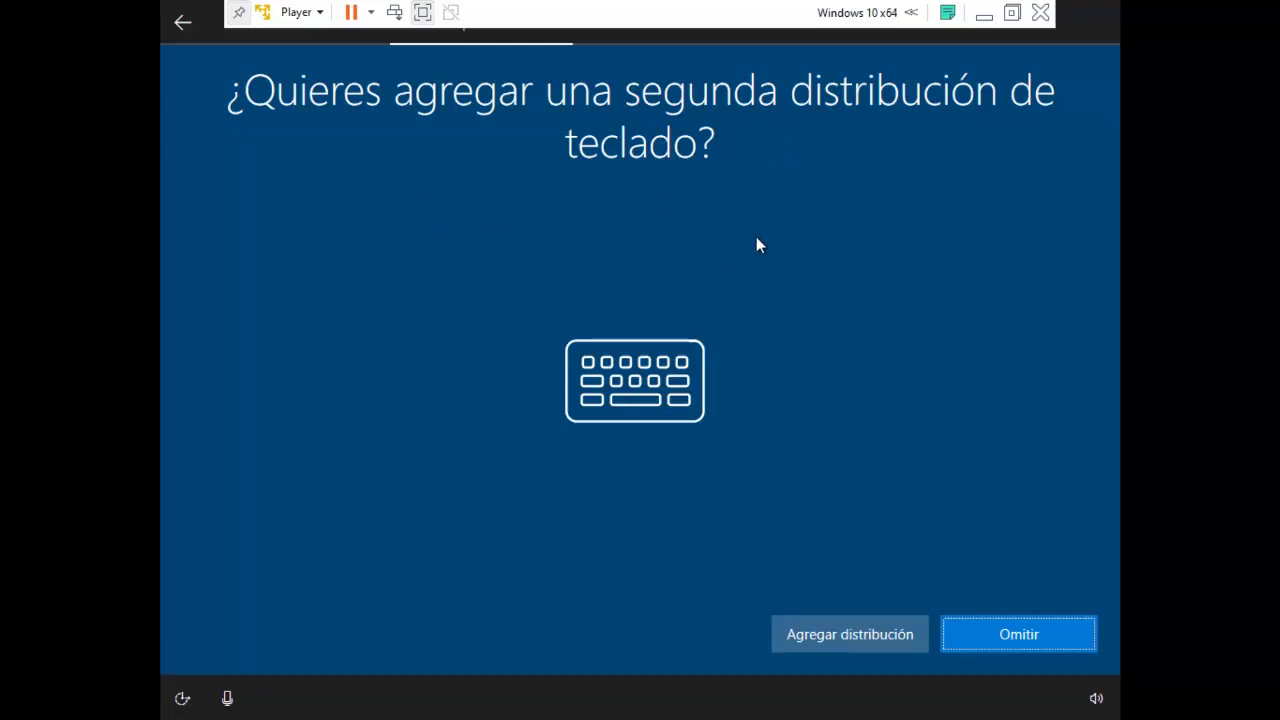
{"action": "left_click", "coordinate": [1017, 636]}
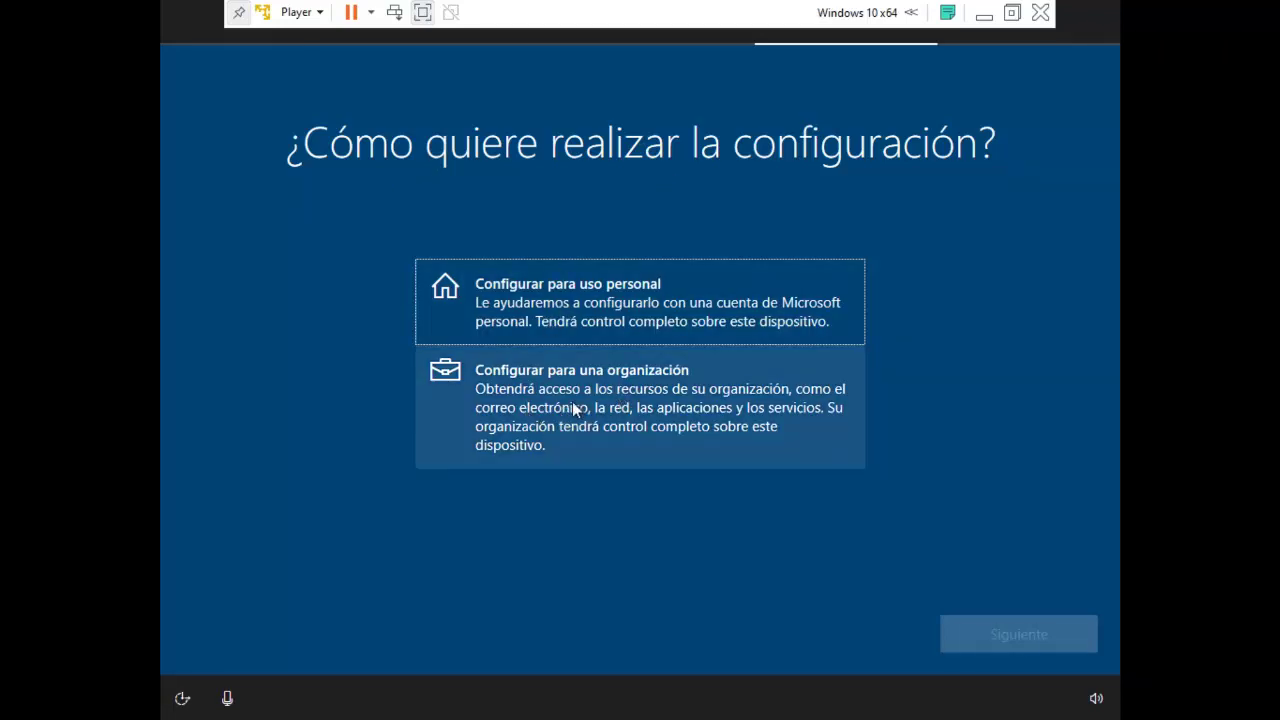
Choose 'Configurar para uso personal', pick an offline account, and decline Microsoft sign-in with 'Experiencia limitada'.
{"action": "left_click", "coordinate": [584, 303]}
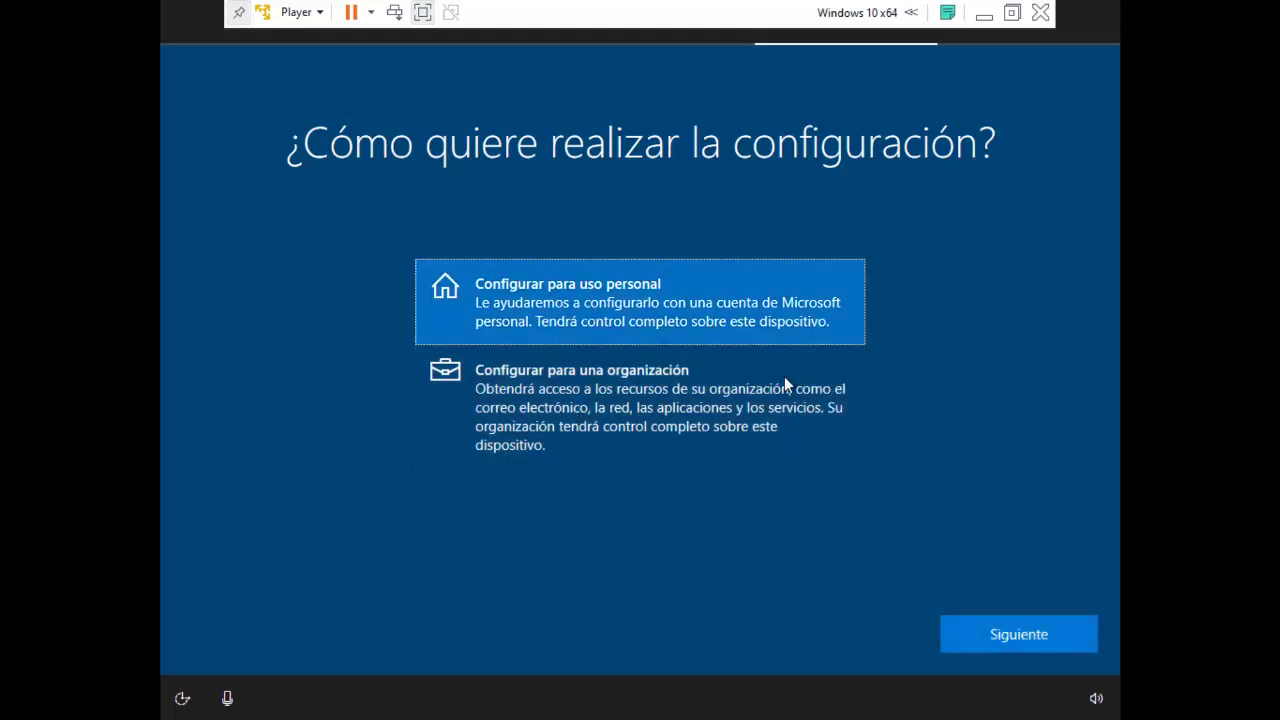
{"action": "left_click", "coordinate": [1041, 641]}
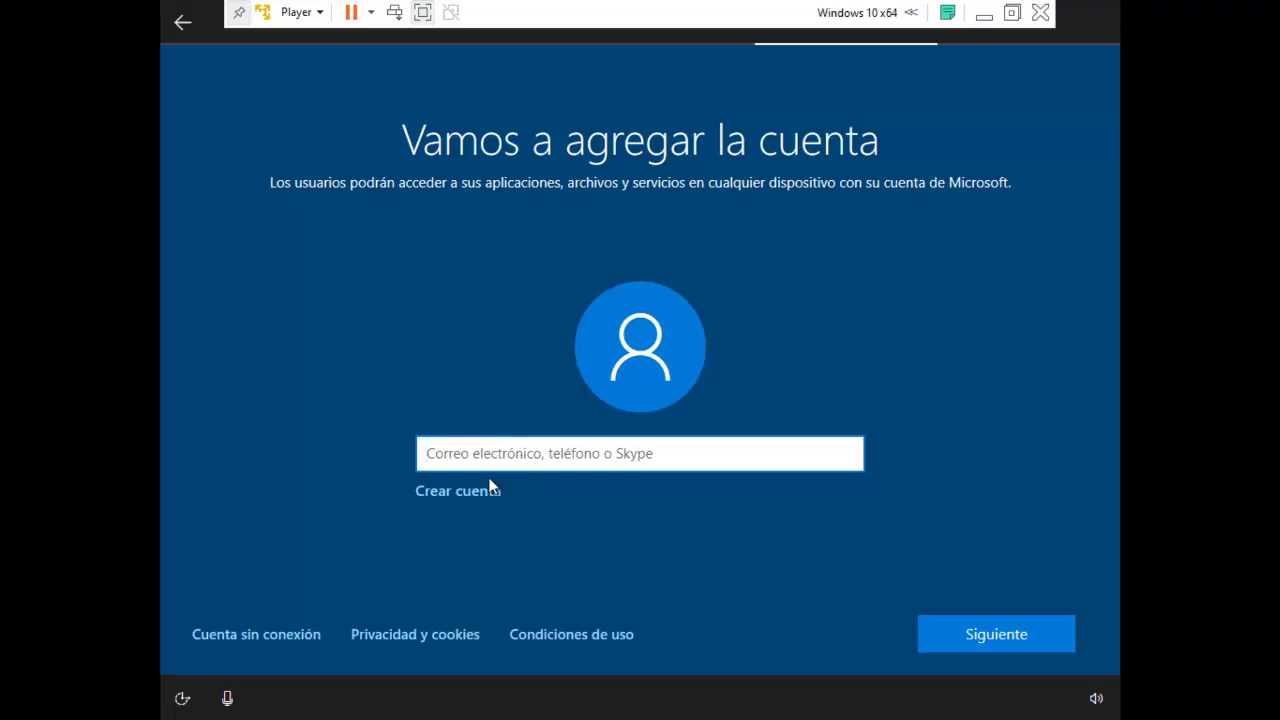
{"action": "left_click", "coordinate": [235, 645]}
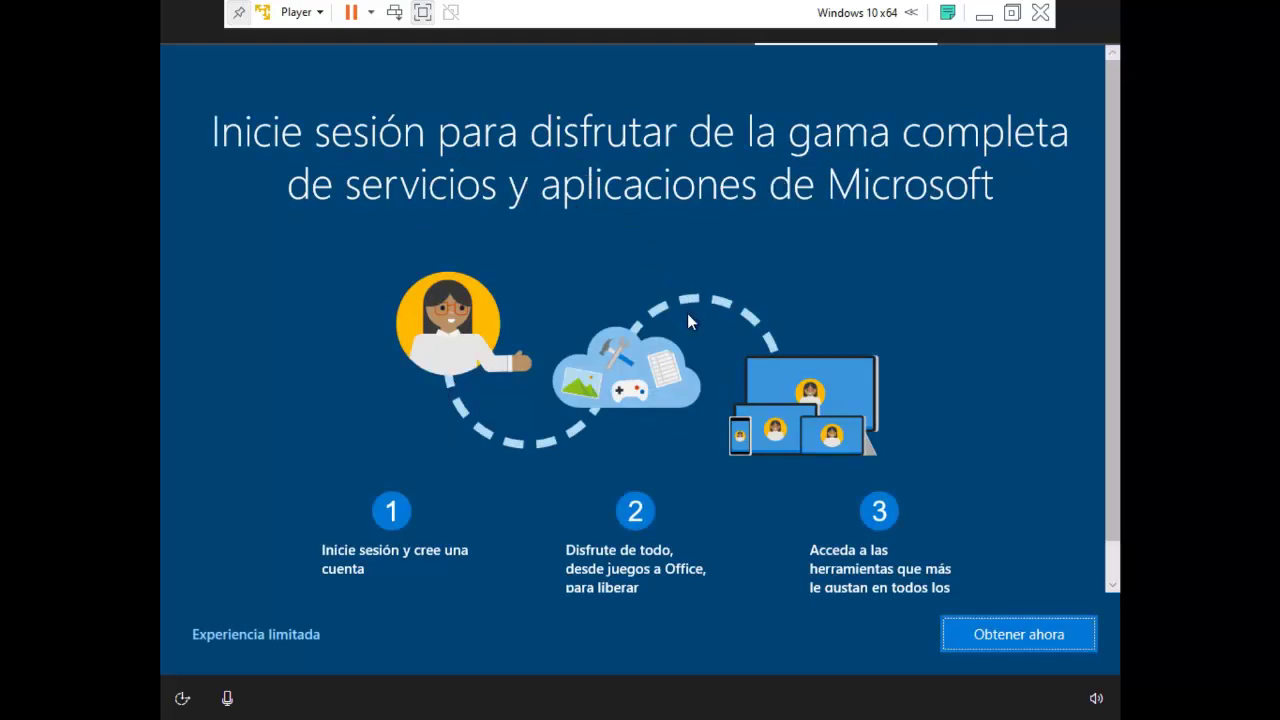
{"action": "scroll", "coordinate": [688, 315], "scroll_direction": "down", "scroll_amount": 1}
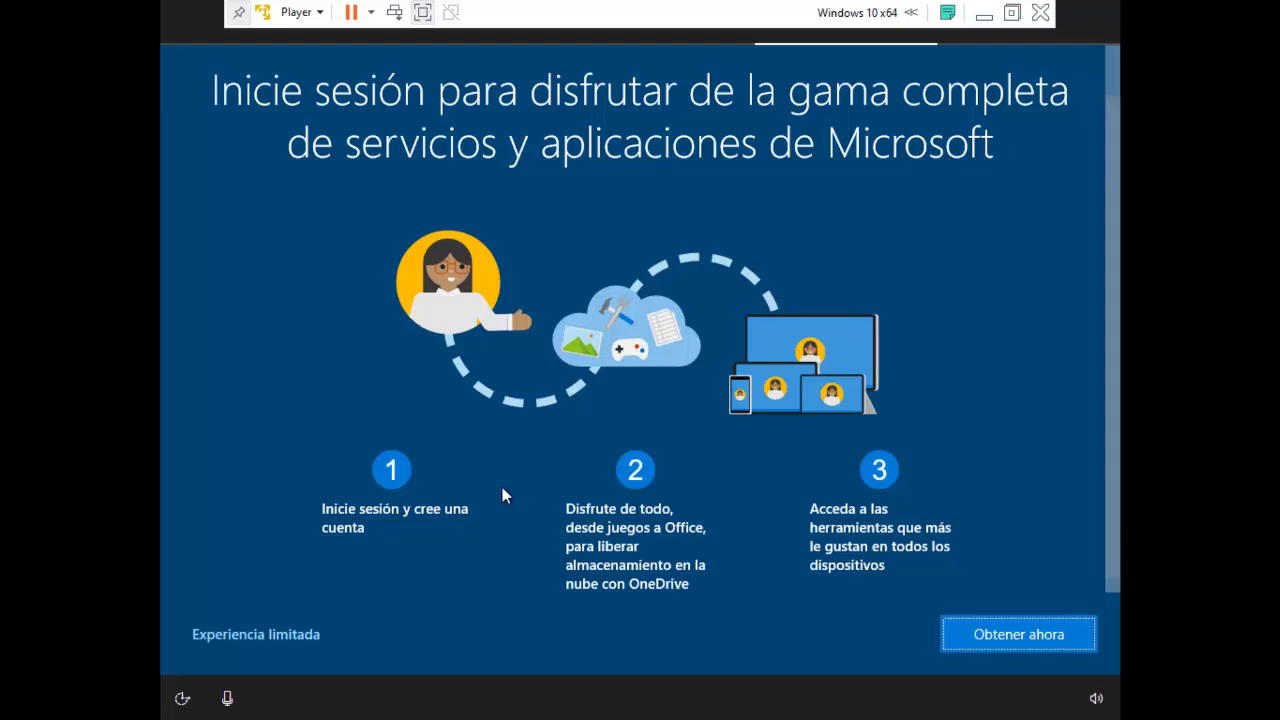
{"action": "left_click", "coordinate": [255, 636]}
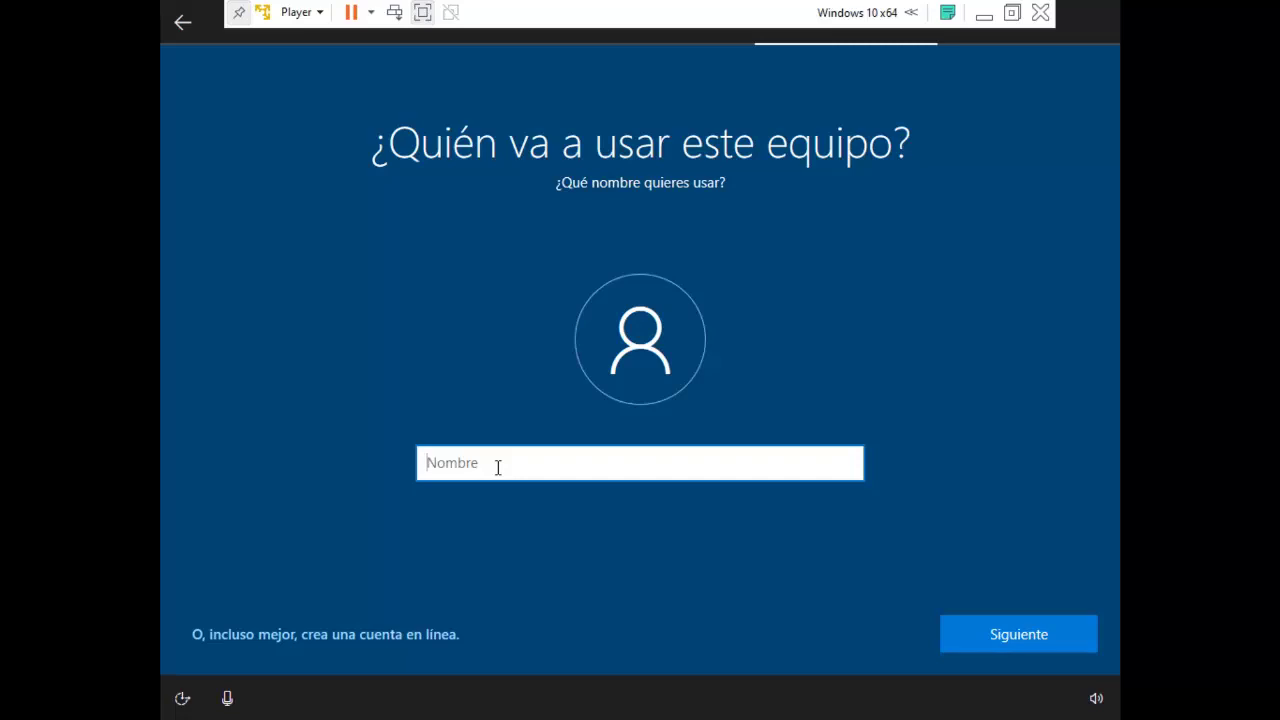
Enter the local account's user name, then type the account password and confirm it.
{"action": "type", "text": "DobleClickTutoriales"}
{"action": "left_click", "coordinate": [1001, 630]}
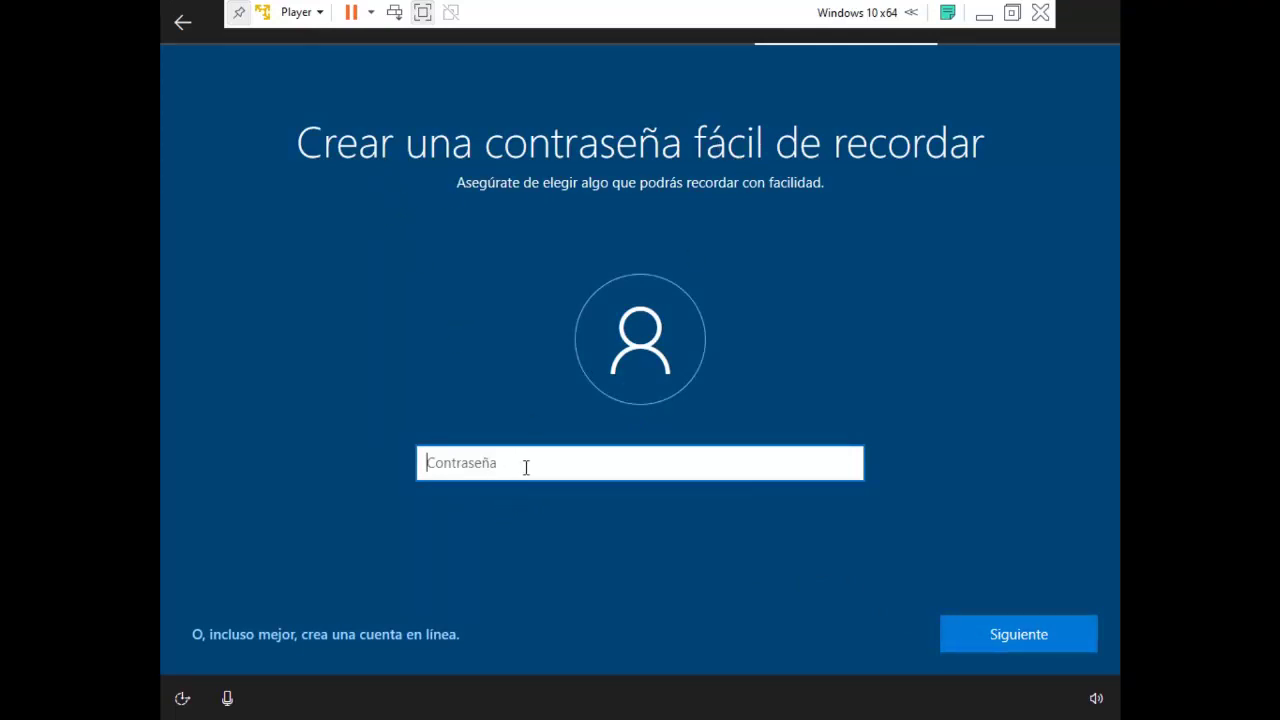
{"action": "type", "text": "••••••••••••"}
{"action": "left_click", "coordinate": [989, 634]}
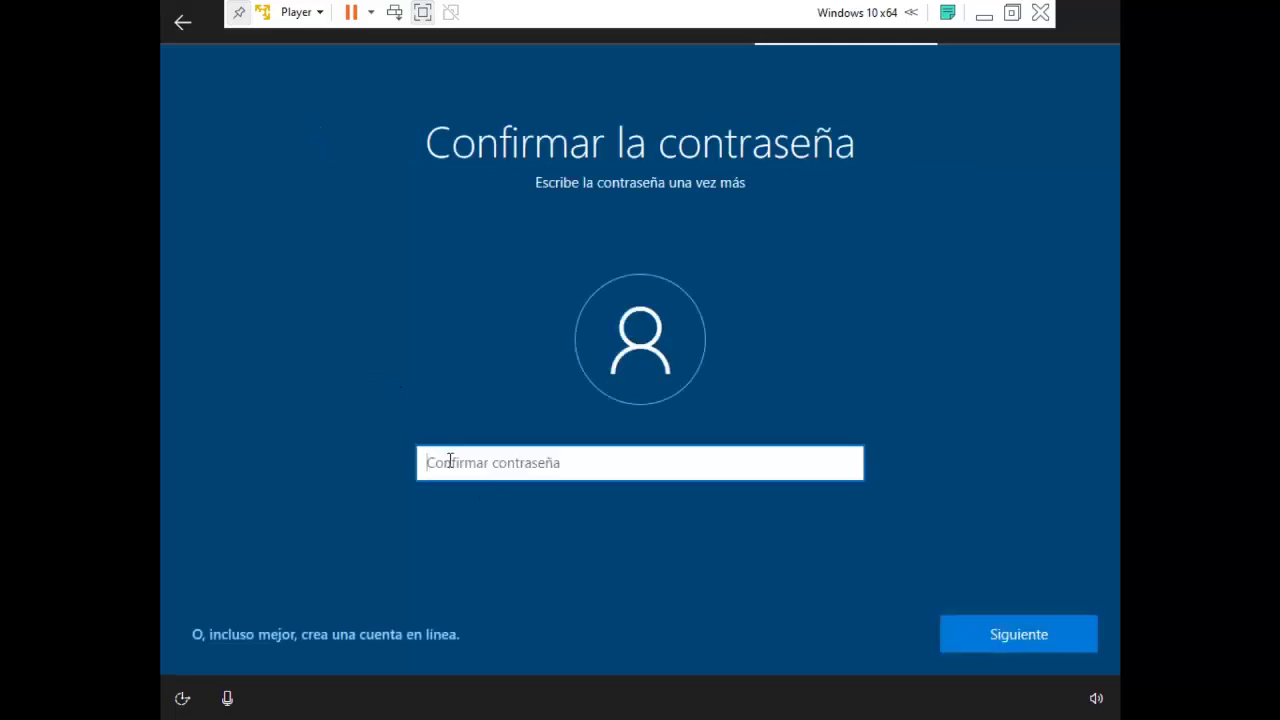
{"action": "type", "text": "•••••••••••"}
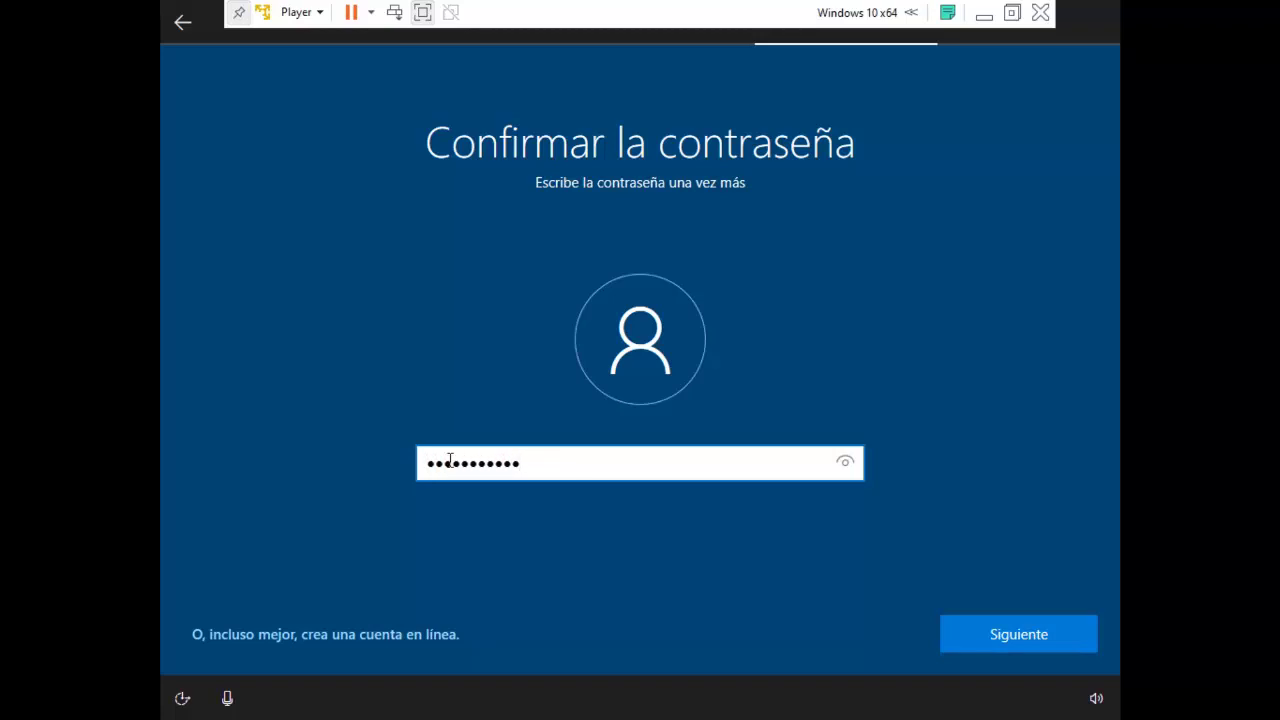
{"action": "left_click", "coordinate": [1023, 630]}
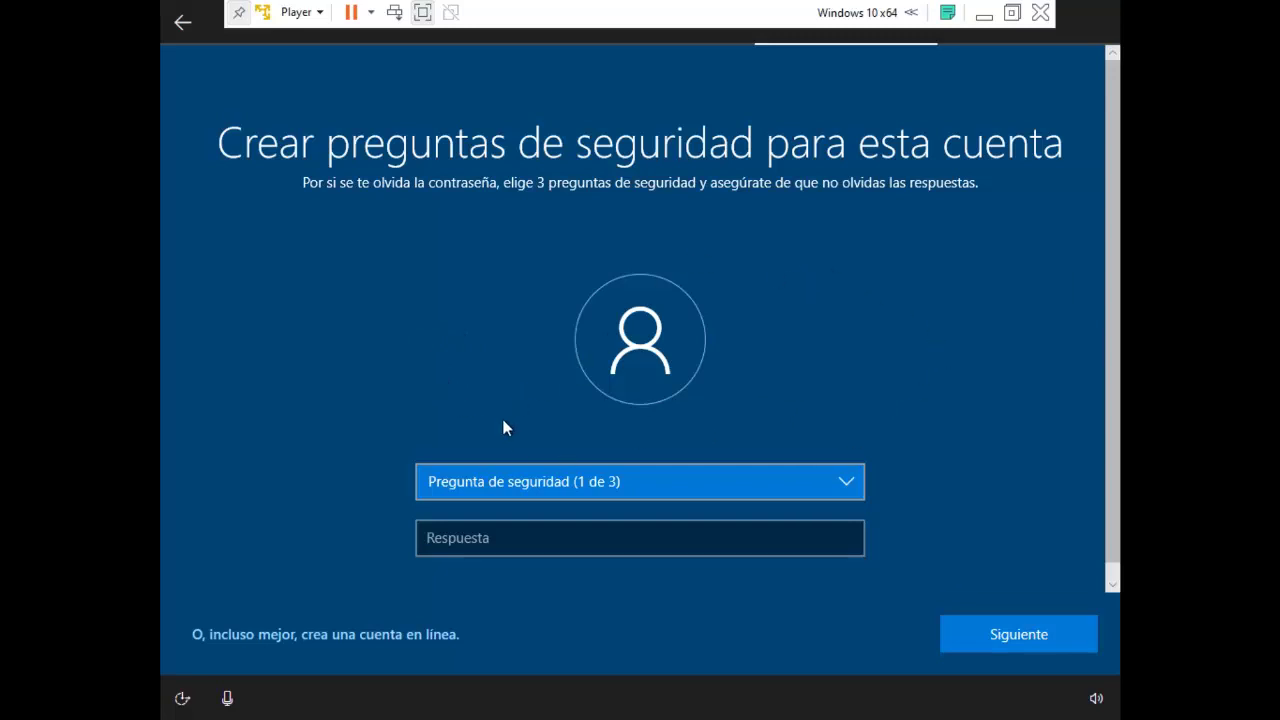
Pick the first-pet question as the first security question and type its answer.
{"action": "left_click", "coordinate": [497, 485]}
{"action": "left_click", "coordinate": [523, 503]}
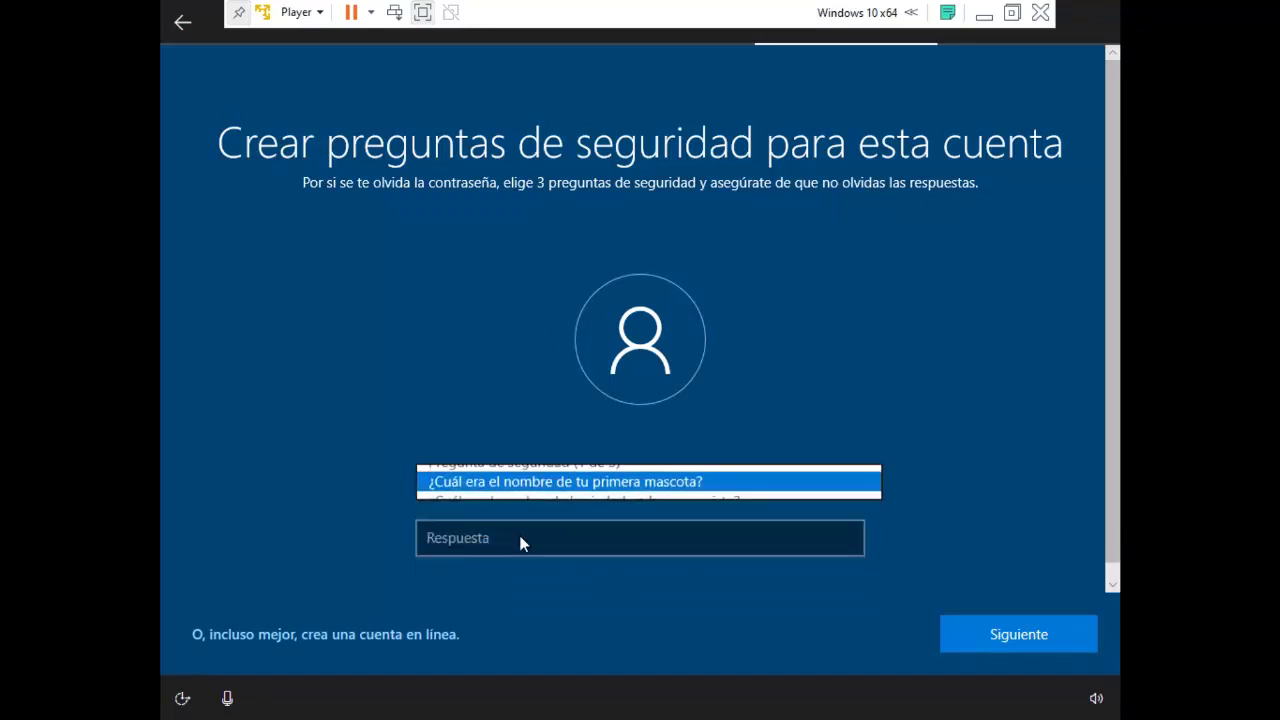
{"action": "left_click", "coordinate": [521, 538]}
{"action": "type", "text": "la de"}
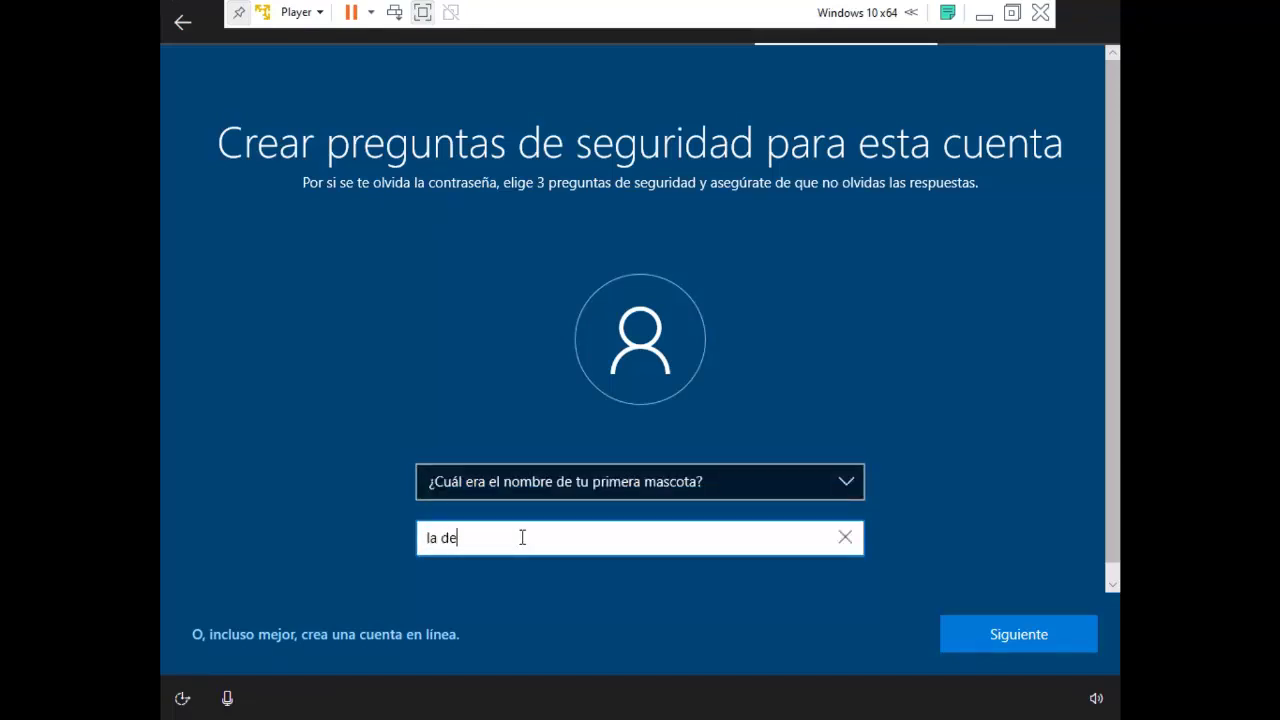
{"action": "type", "text": " siempre"}
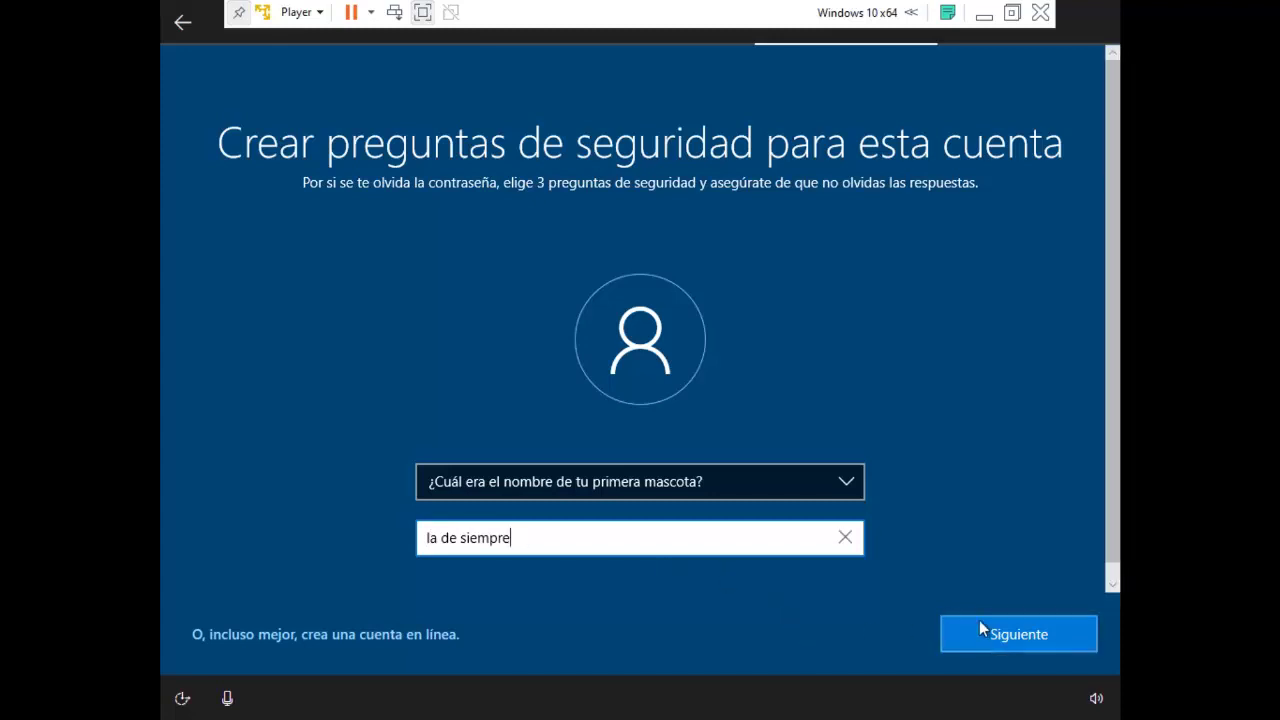
{"action": "left_click", "coordinate": [1002, 632]}
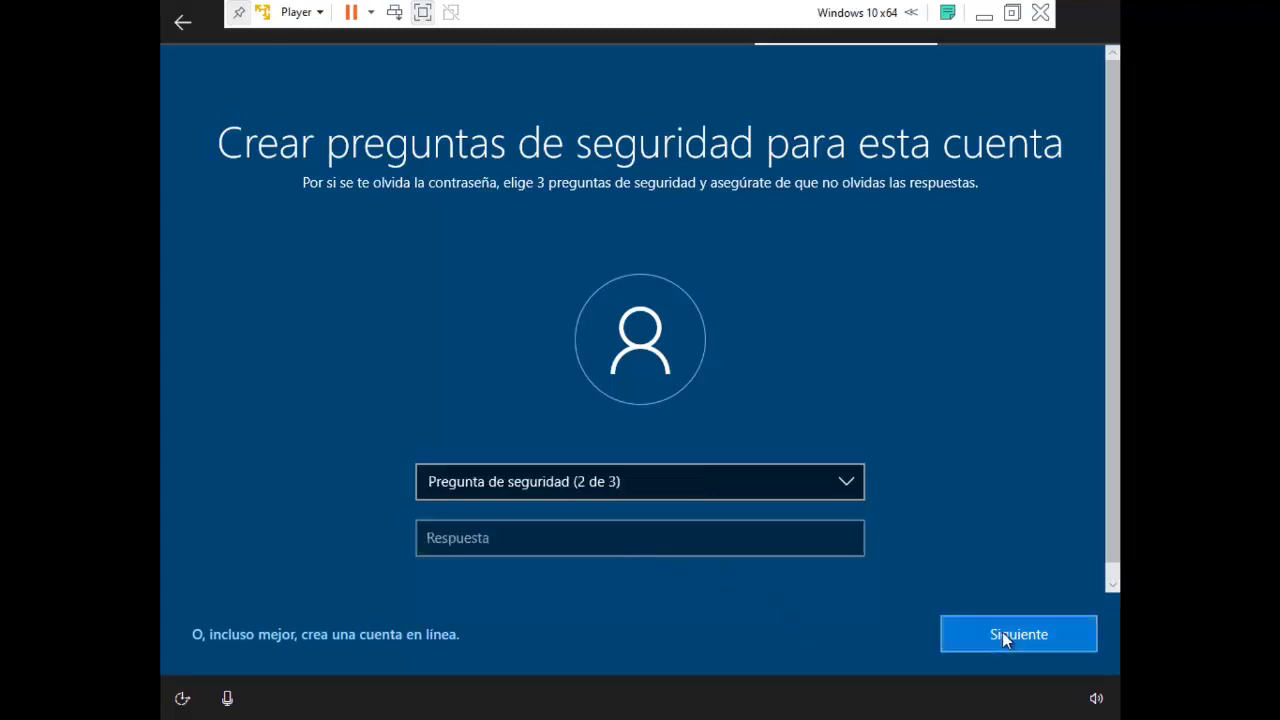
Pick the childhood nickname question as the second security question and type its answer.
{"action": "left_click", "coordinate": [490, 486]}
{"action": "left_click", "coordinate": [492, 524]}
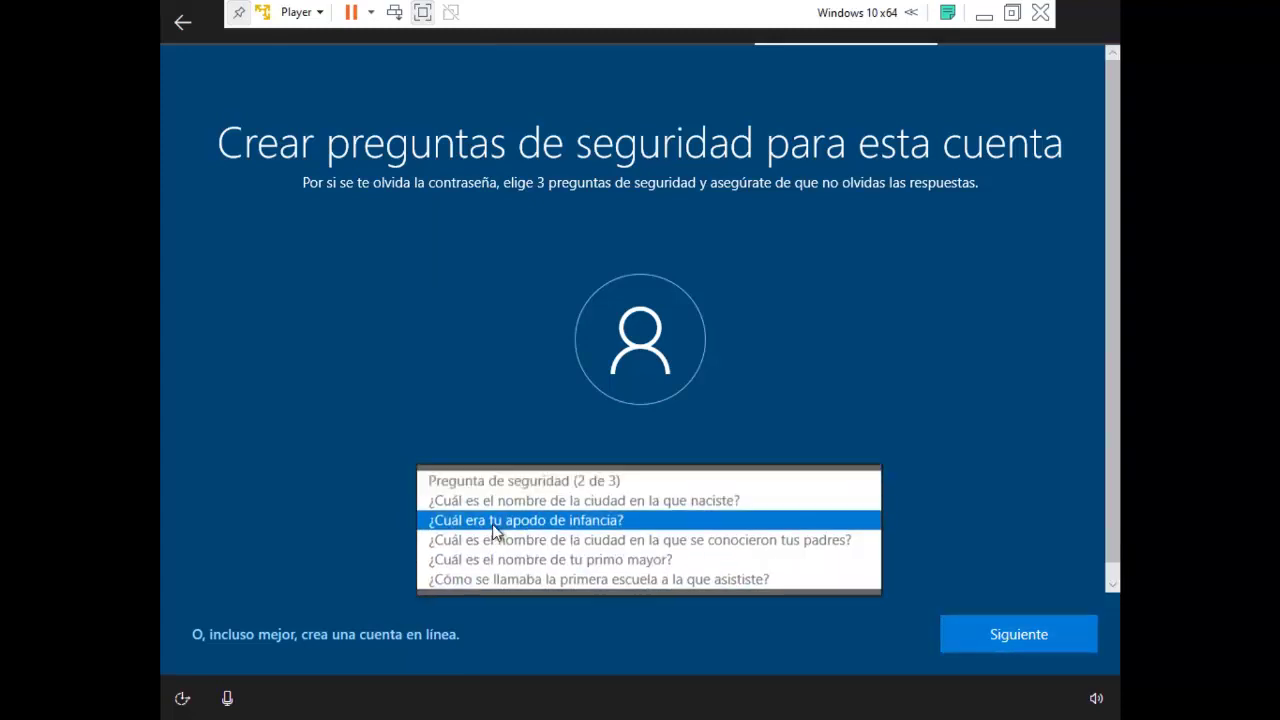
{"action": "left_click", "coordinate": [493, 537]}
{"action": "type", "text": "el de siempre"}
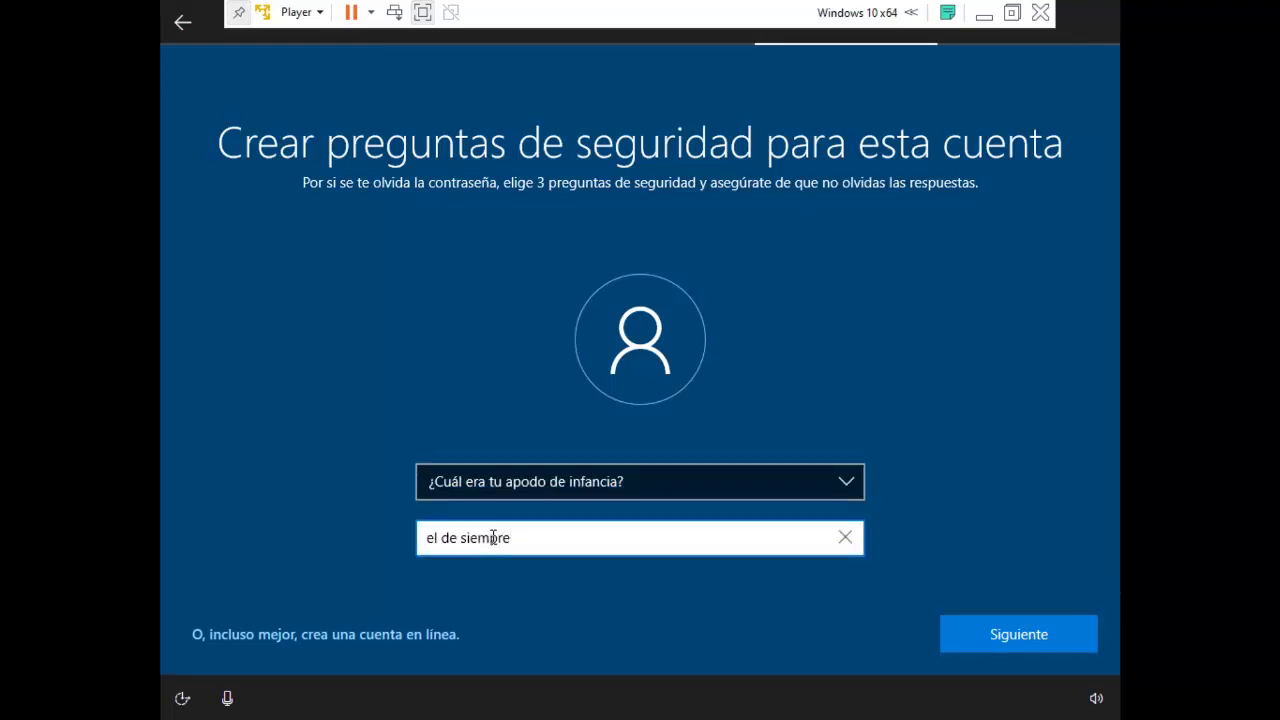
{"action": "left_click", "coordinate": [1027, 642]}
Set the third security question to '¿Cuál es el nombre de tu primo mayor?' and answer it.
{"action": "left_click", "coordinate": [580, 470]}
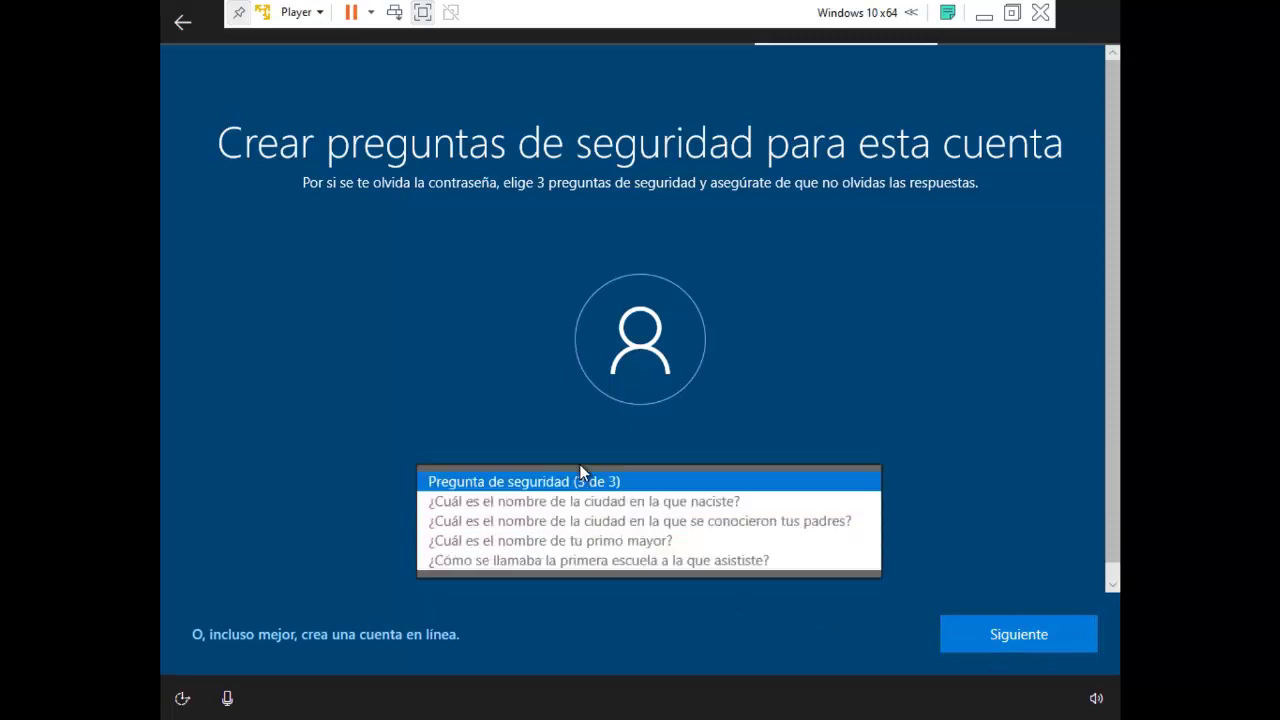
{"action": "left_click", "coordinate": [555, 541]}
{"action": "left_click", "coordinate": [550, 540]}
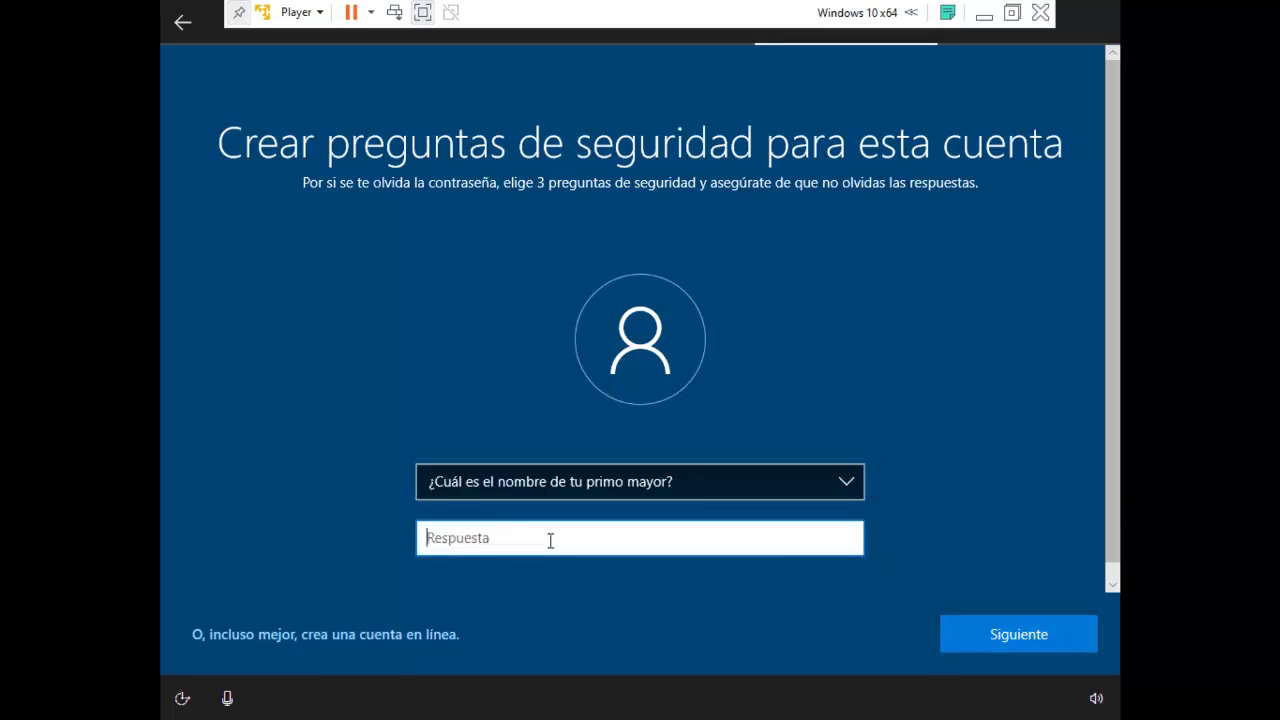
{"action": "type", "text": "Doble C"}
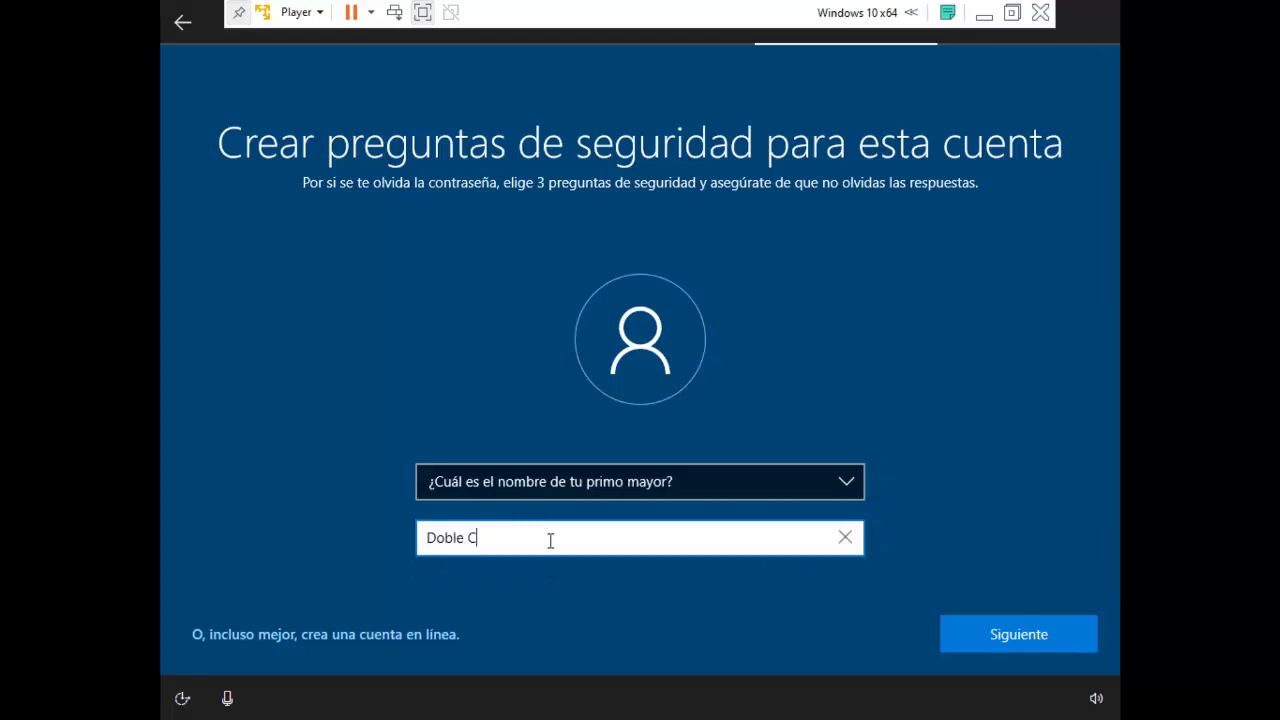
{"action": "type", "text": "lick Tutoriales"}
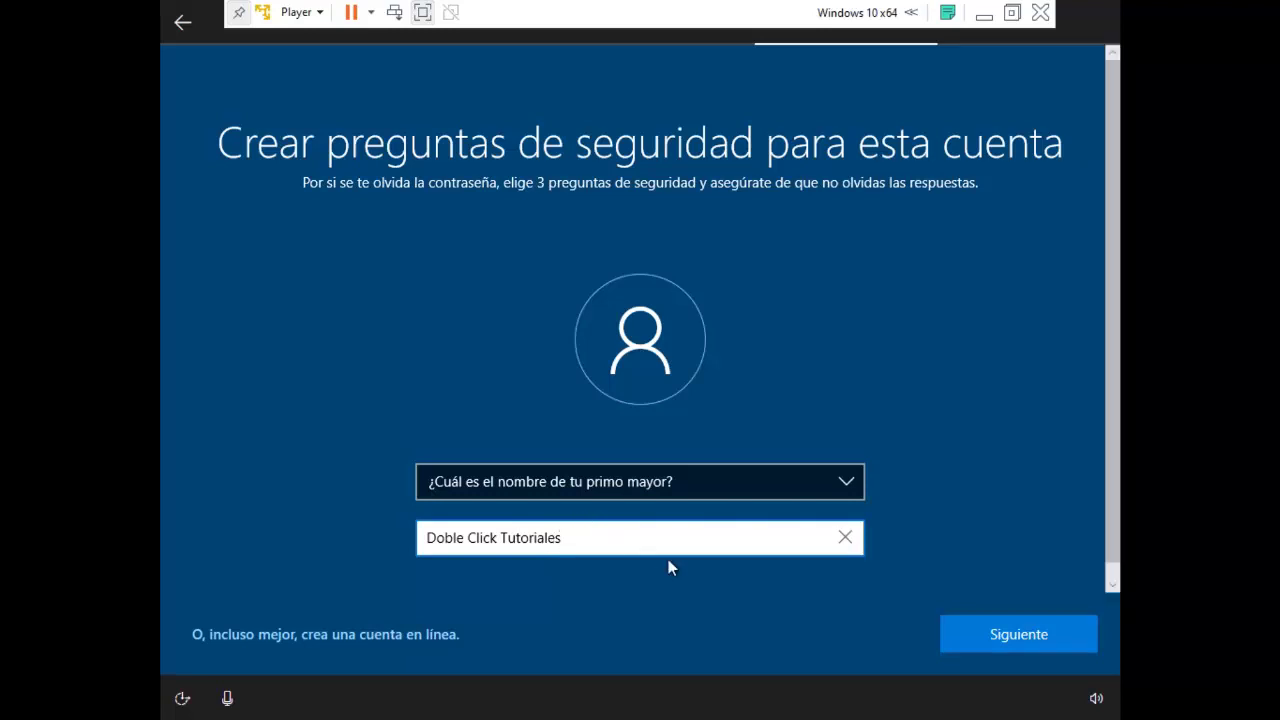
{"action": "left_click", "coordinate": [979, 643]}
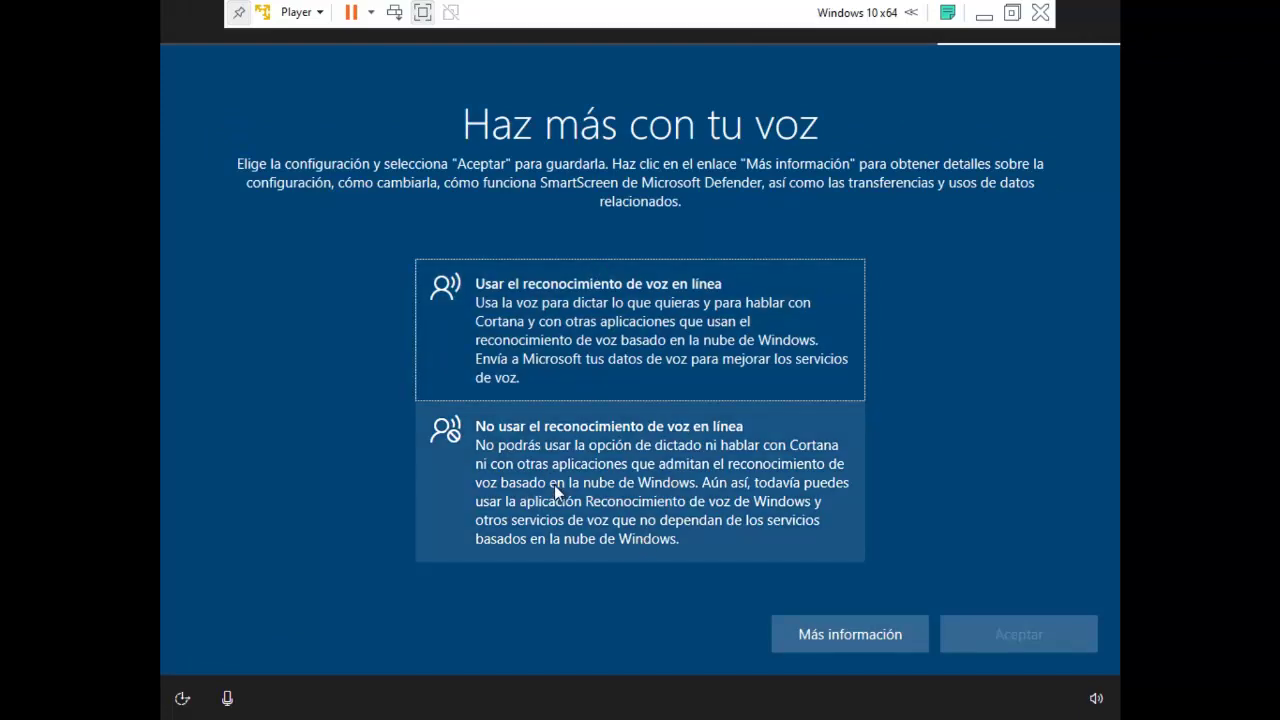
Choose 'No usar el reconocimiento de voz' and refuse location access, accepting each page.
{"action": "left_click", "coordinate": [554, 485]}
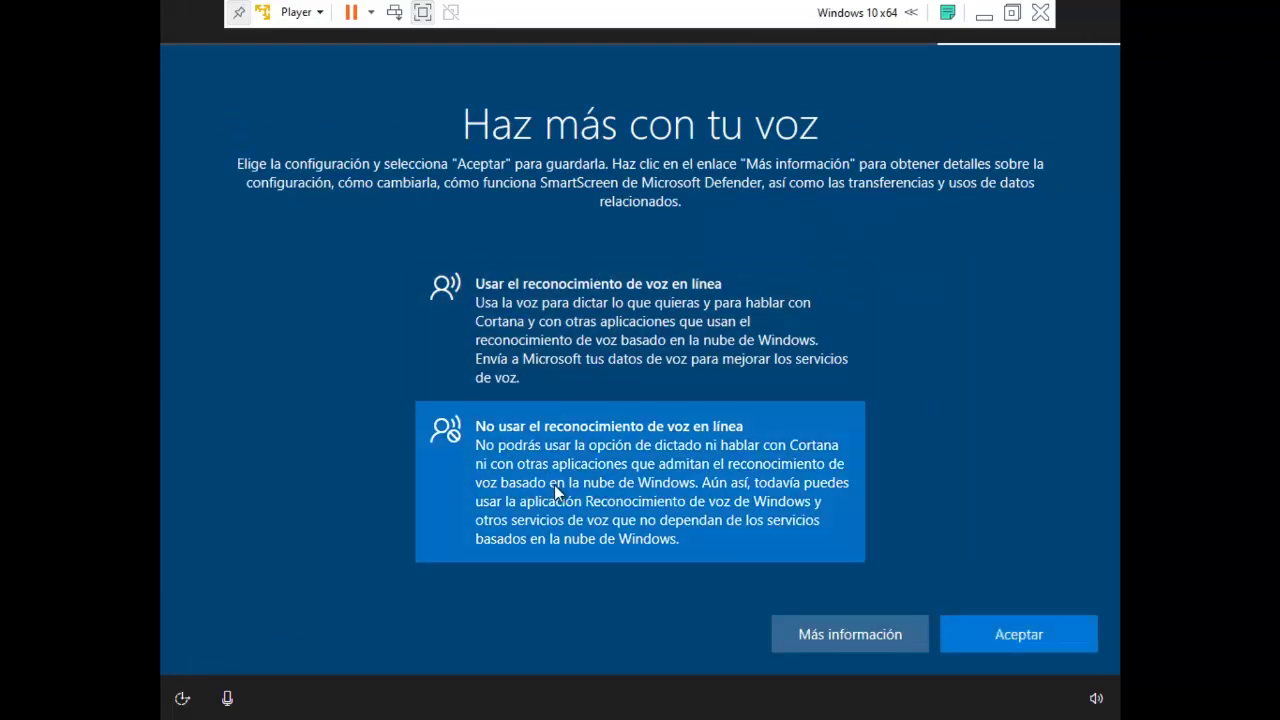
{"action": "left_click", "coordinate": [1005, 628]}
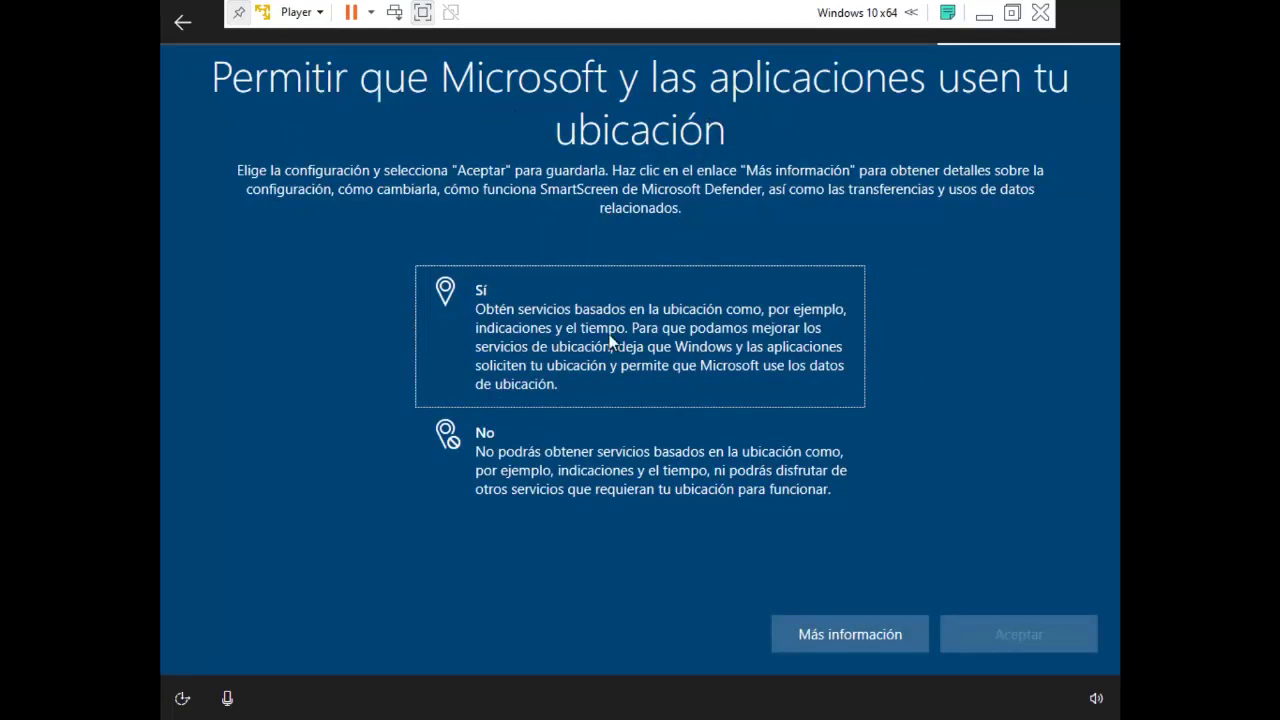
{"action": "left_click", "coordinate": [541, 453]}
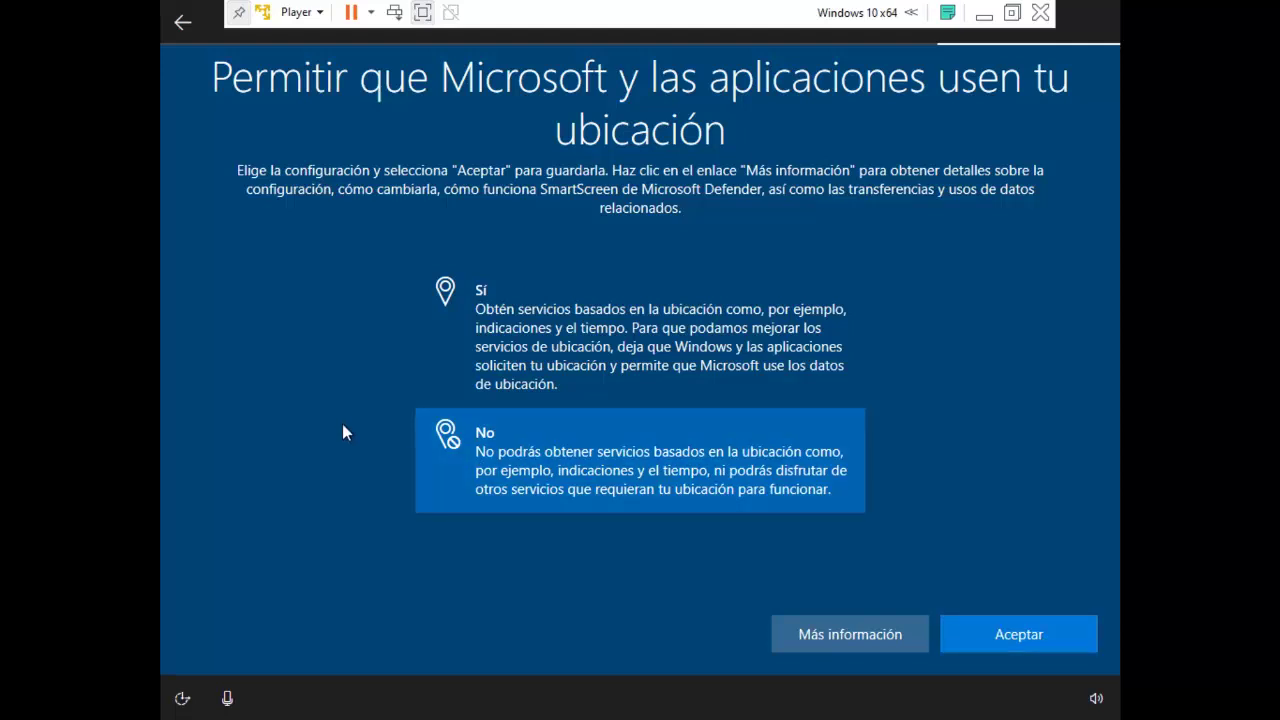
{"action": "left_click", "coordinate": [997, 636]}
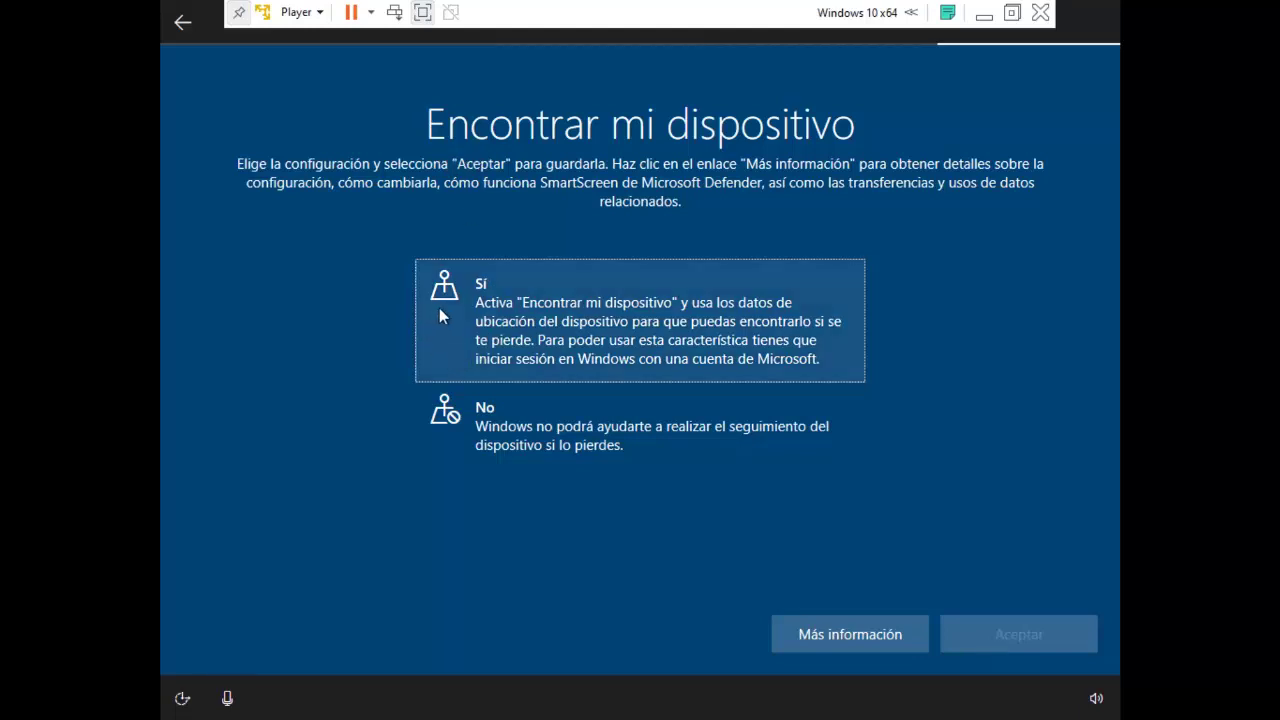
Turn off Find my device and choose 'Enviar Datos de diagnóstico requeridos'.
{"action": "left_click", "coordinate": [505, 438]}
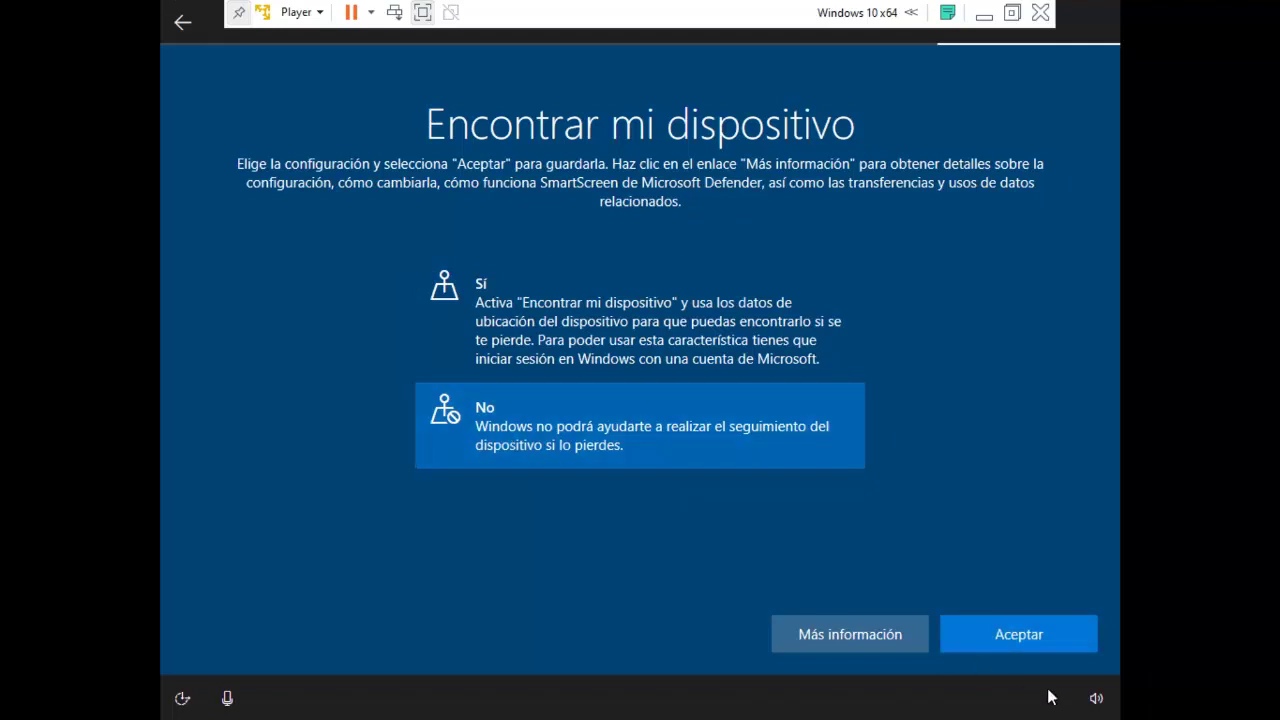
{"action": "left_click", "coordinate": [1030, 637]}
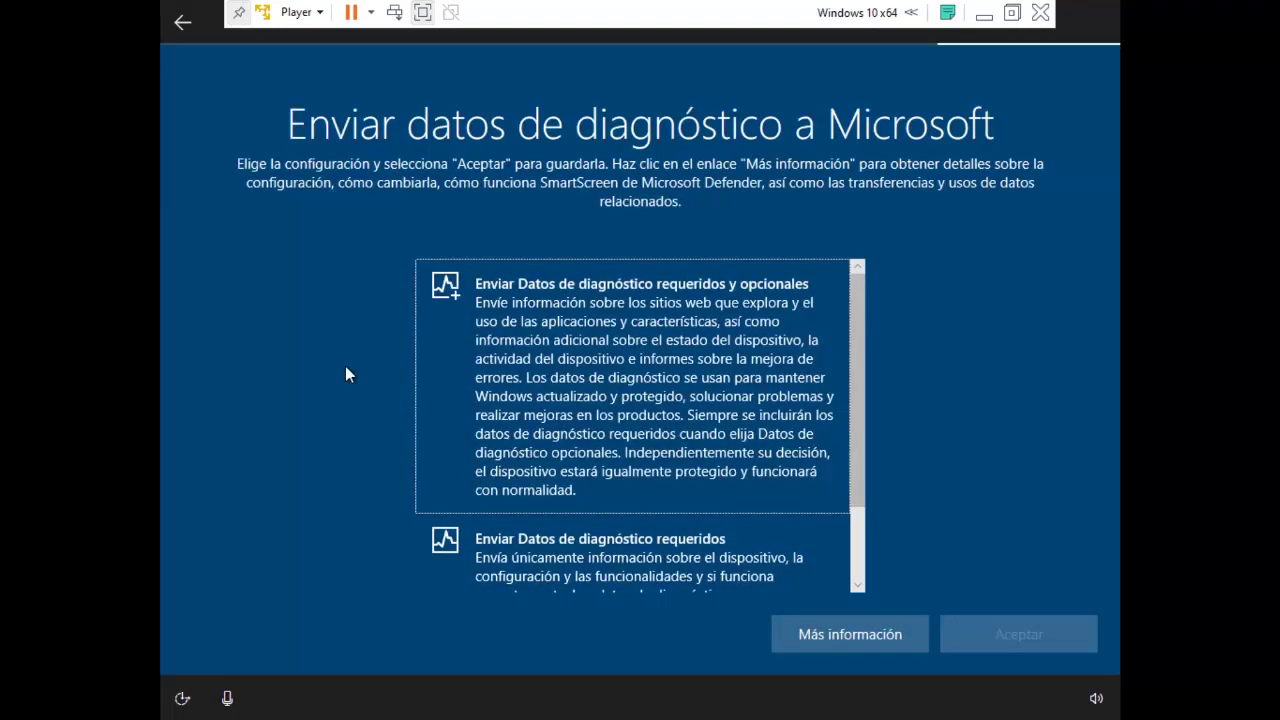
{"action": "scroll", "coordinate": [700, 402], "scroll_direction": "down", "scroll_amount": 2}
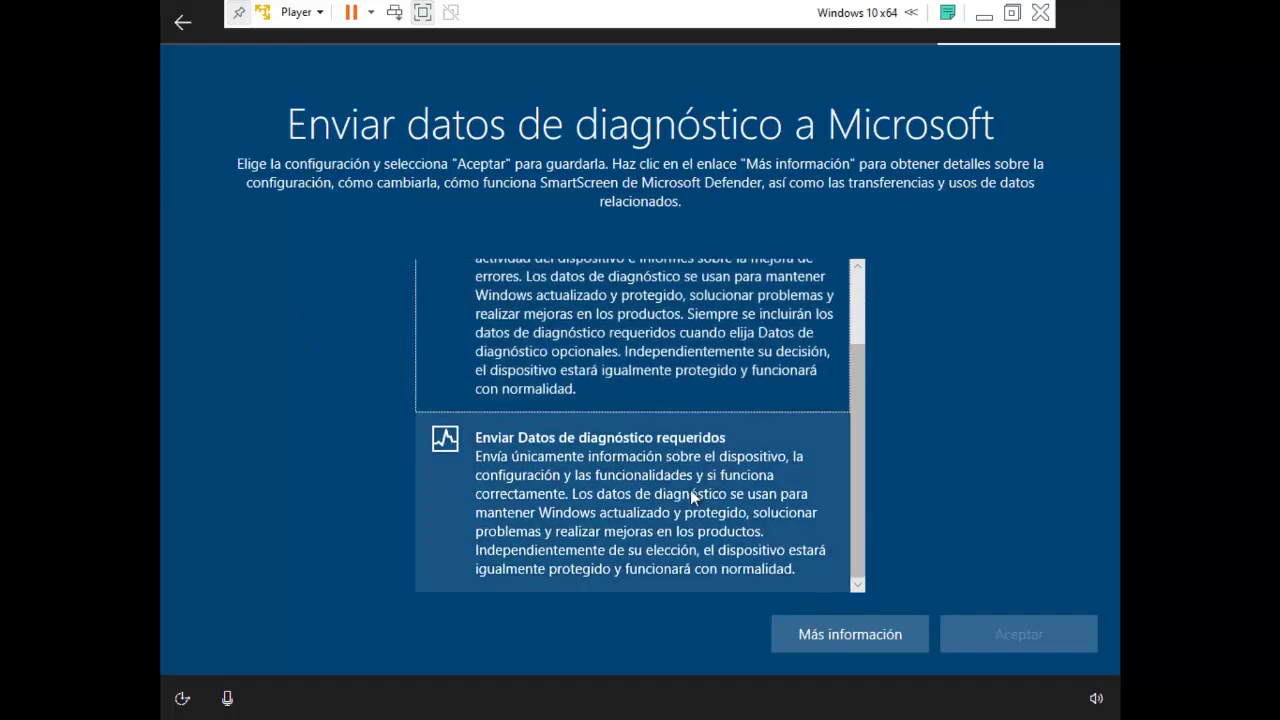
{"action": "scroll", "coordinate": [690, 491], "scroll_direction": "up", "scroll_amount": 2}
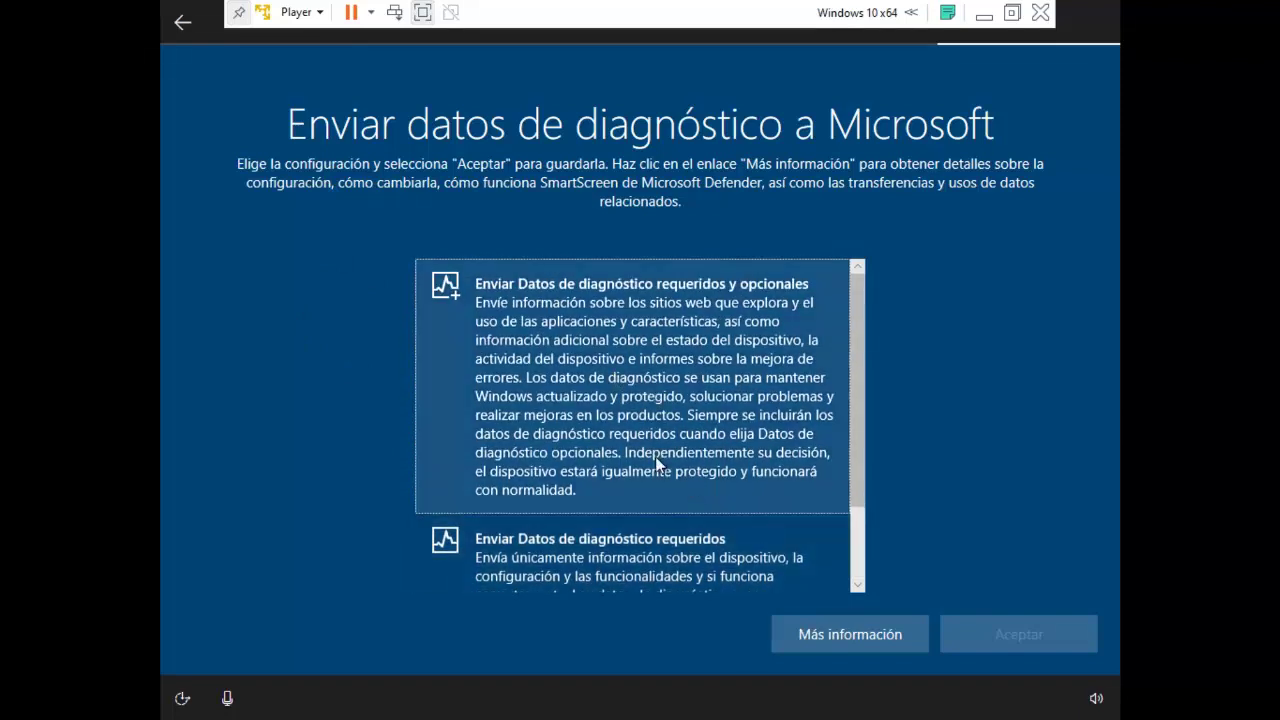
{"action": "scroll", "coordinate": [660, 465], "scroll_direction": "down", "scroll_amount": 2}
{"action": "left_click", "coordinate": [640, 505]}
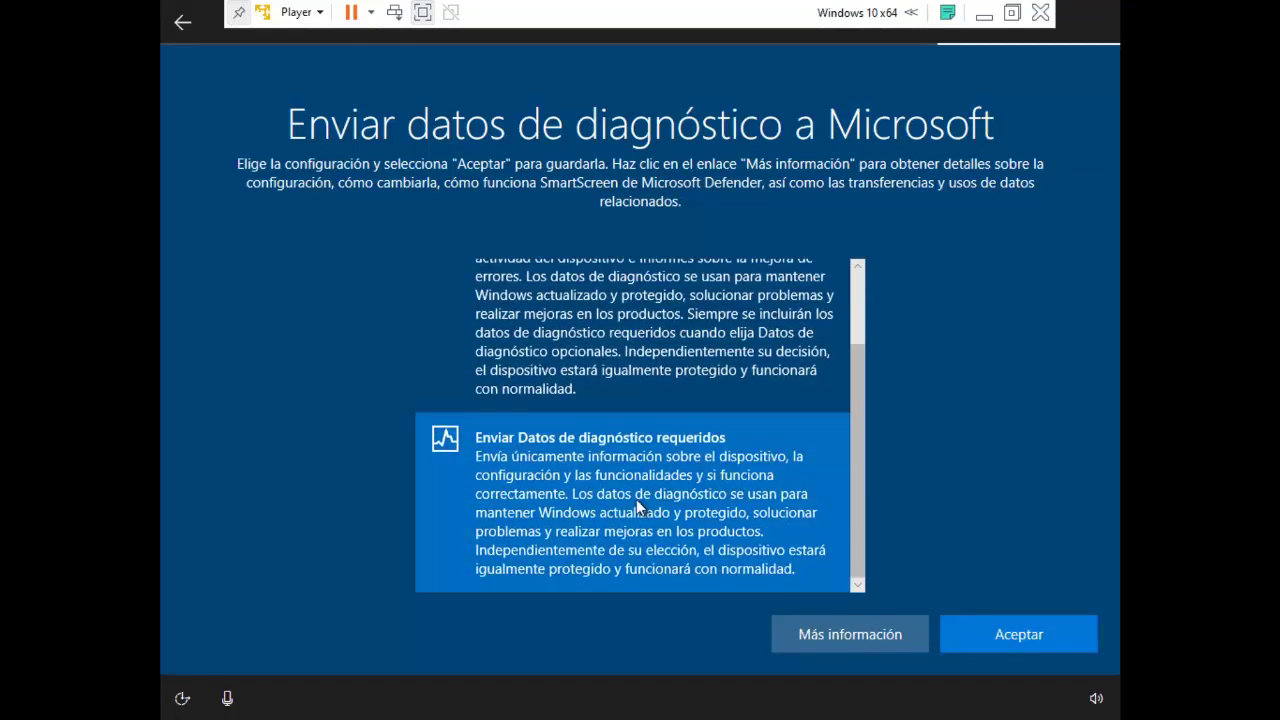
{"action": "left_click", "coordinate": [1007, 635]}
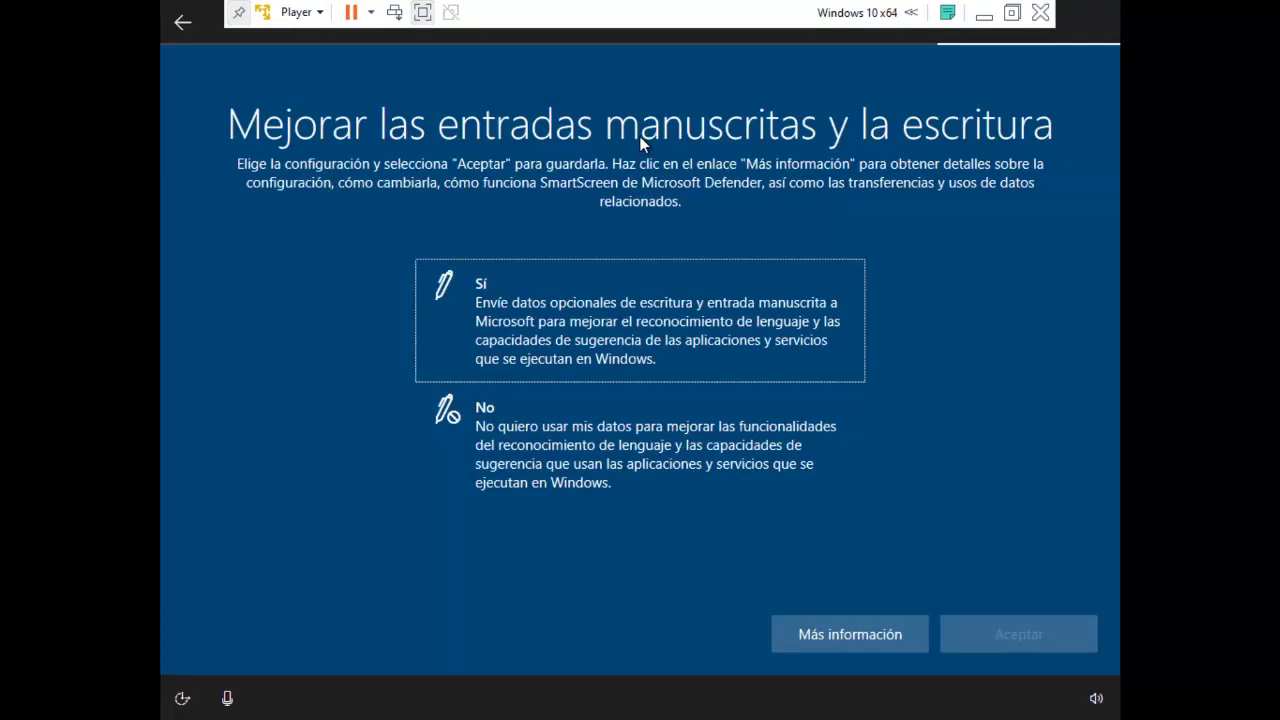
Select No for inking and typing, tailored experiences, and advertising ID, accepting each page.
{"action": "left_click", "coordinate": [573, 451]}
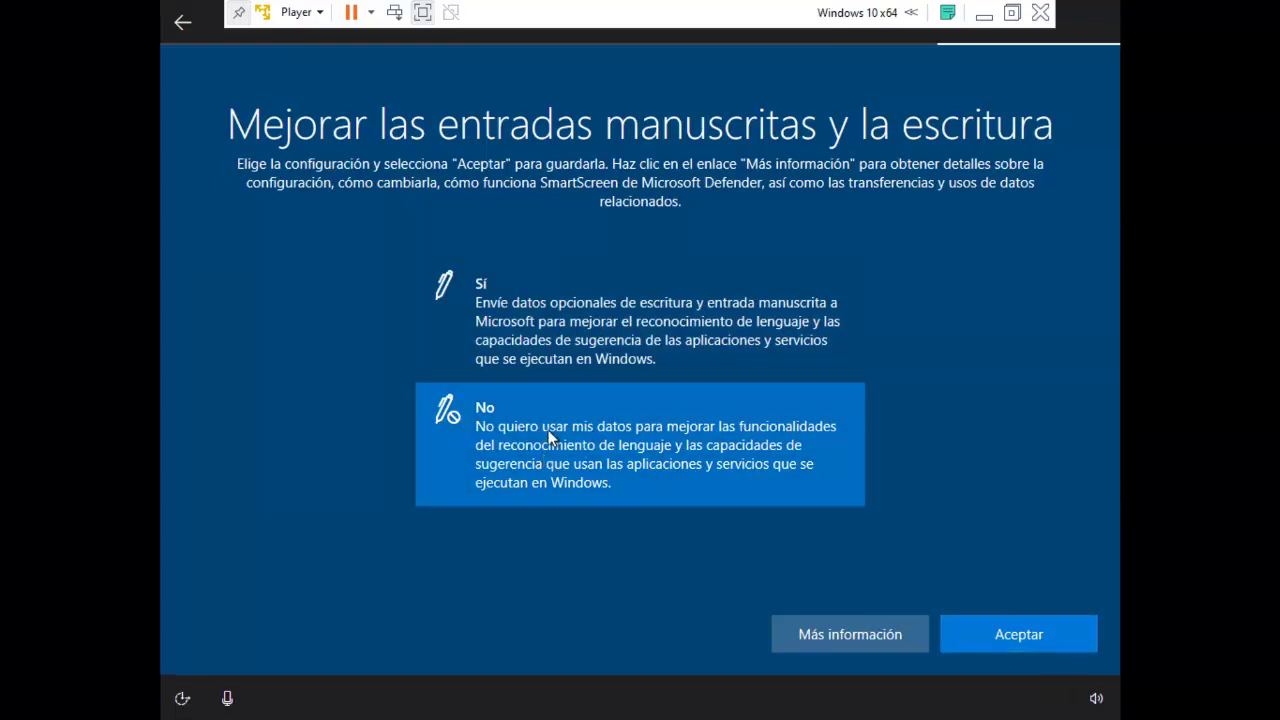
{"action": "left_click", "coordinate": [1038, 640]}
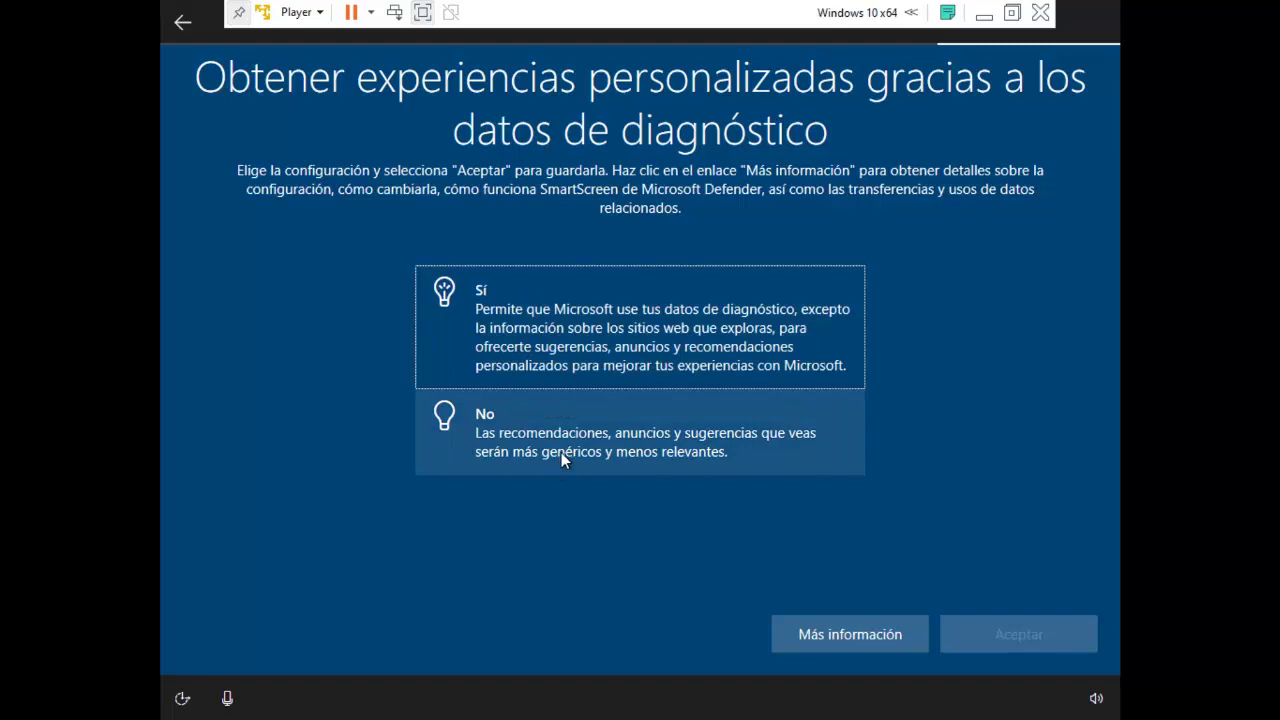
{"action": "left_click", "coordinate": [561, 452]}
{"action": "left_click", "coordinate": [1055, 638]}
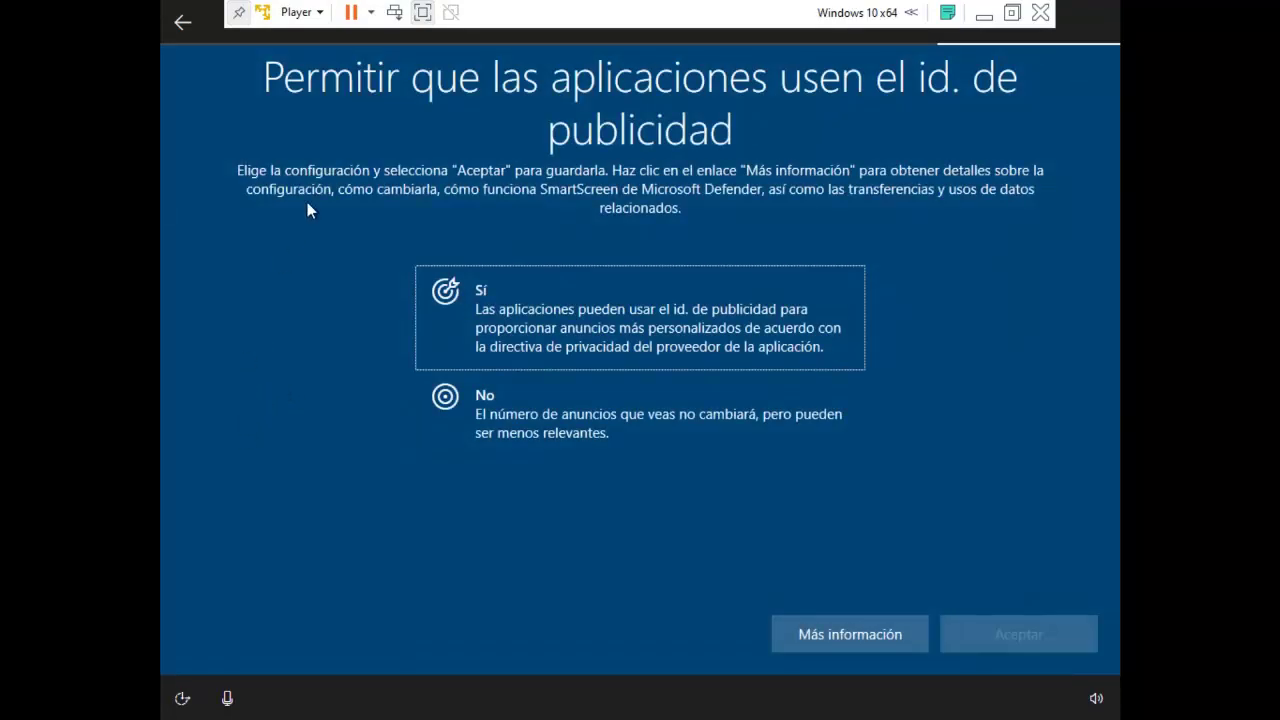
{"action": "left_click", "coordinate": [527, 425]}
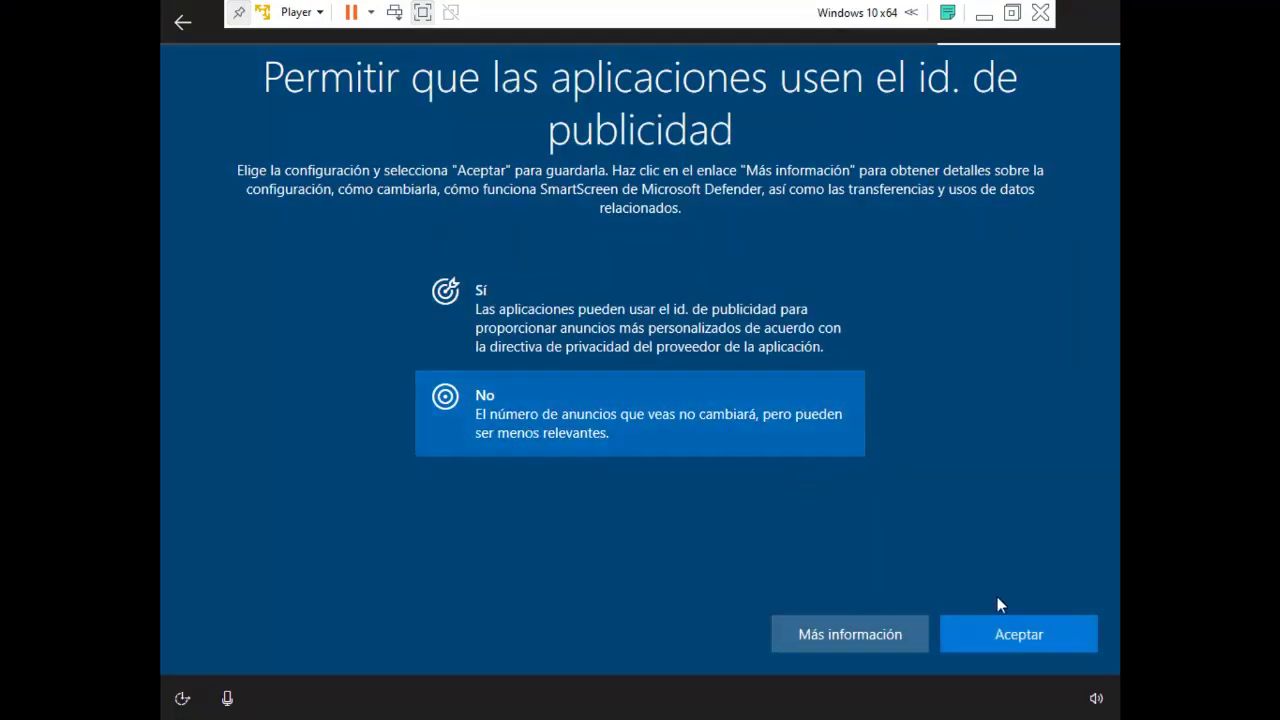
{"action": "left_click", "coordinate": [1029, 641]}
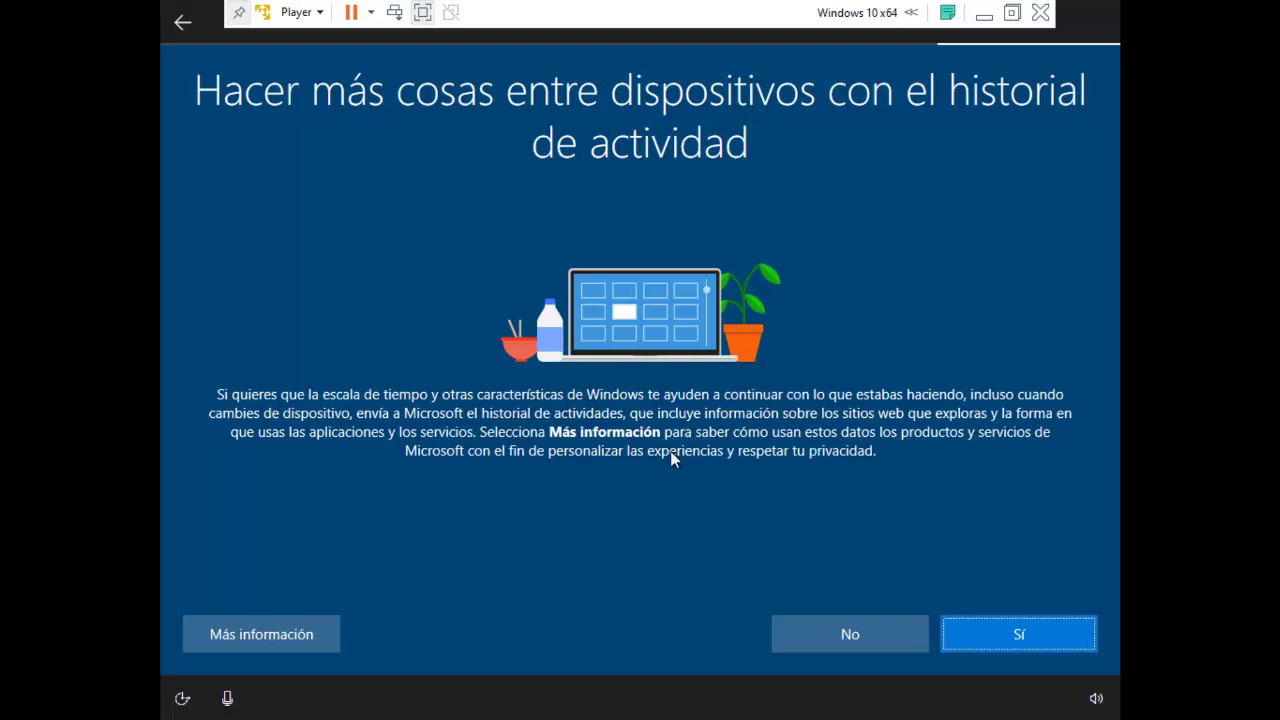
Choose No on the activity history page.
{"action": "left_click", "coordinate": [828, 642]}
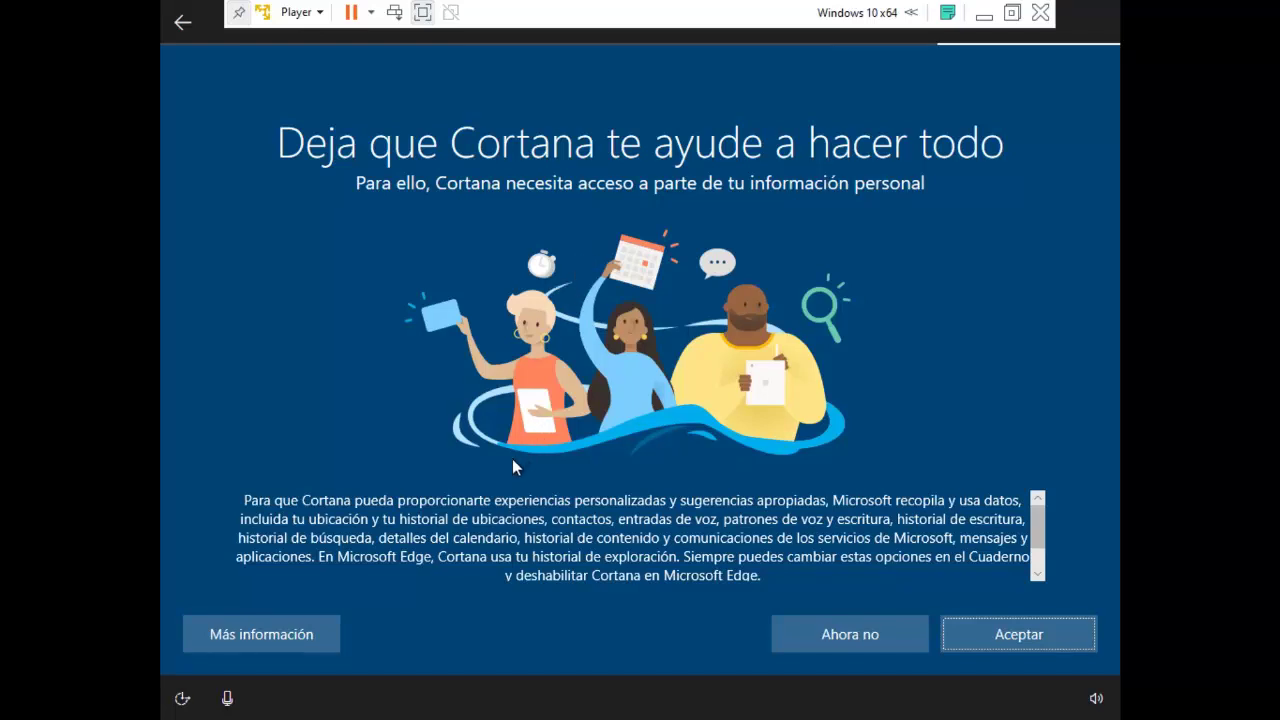
Choose 'Ahora no' on the Cortana page and let the desktop load.
{"action": "left_click", "coordinate": [850, 637]}
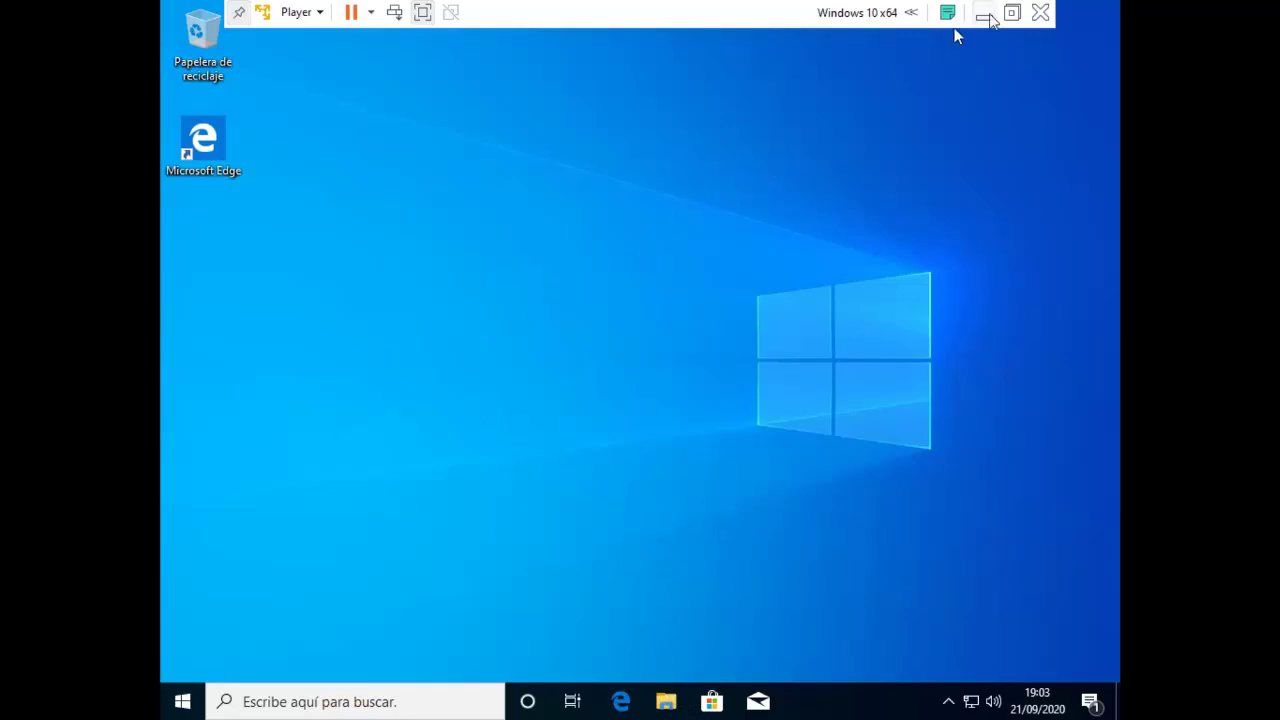
Exit full screen, release the mouse with Ctrl+Alt, restore the player window and minimize it.
{"action": "left_click", "coordinate": [1012, 12]}
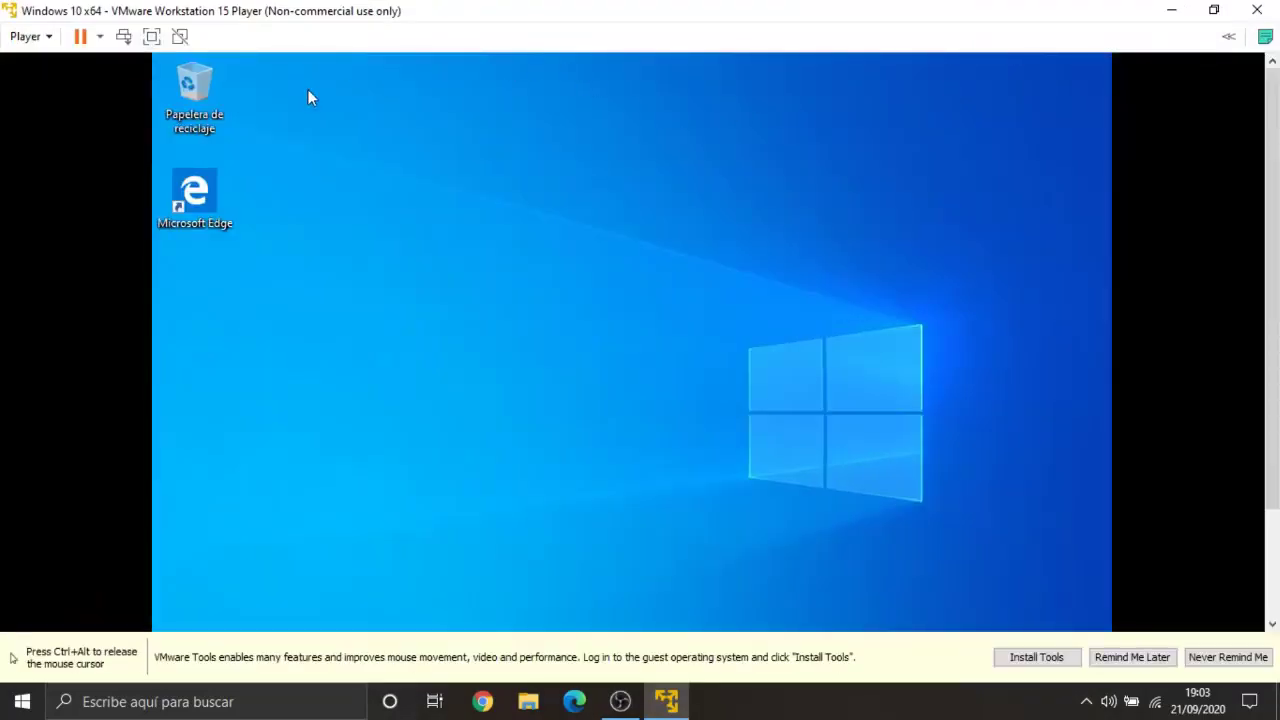
{"action": "key", "text": "ctrl+alt"}
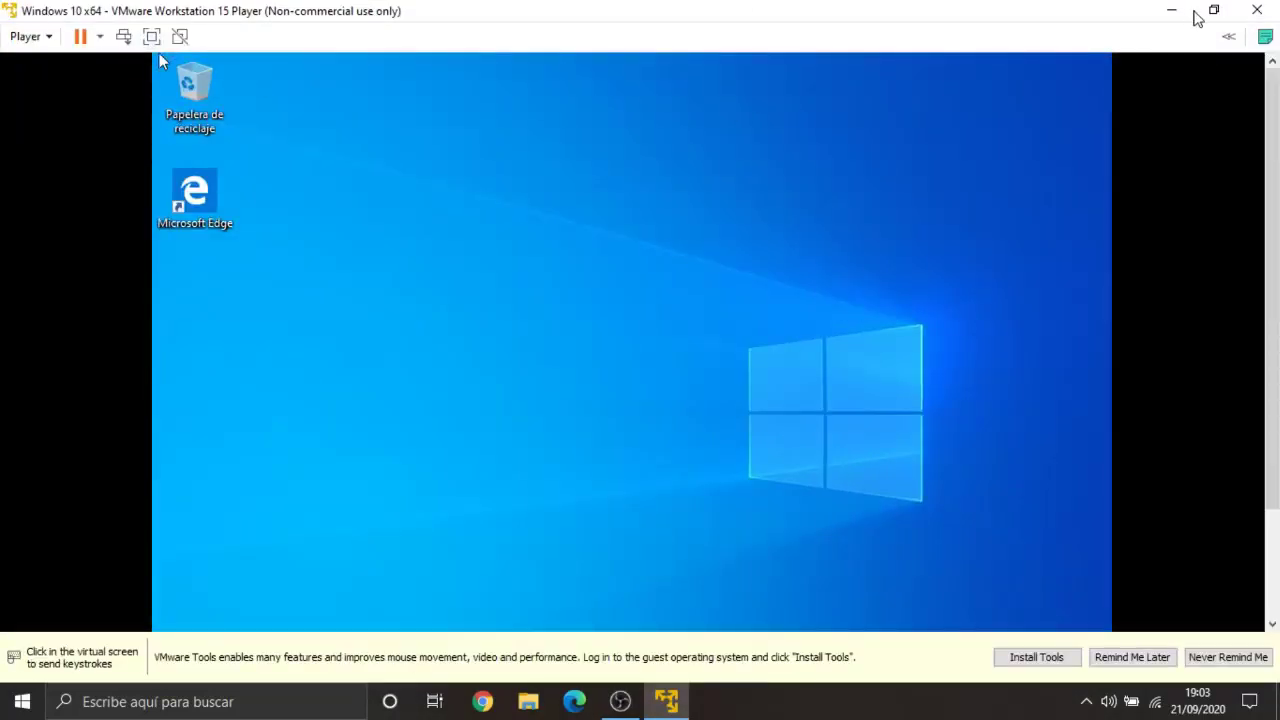
{"action": "left_click", "coordinate": [1216, 12]}
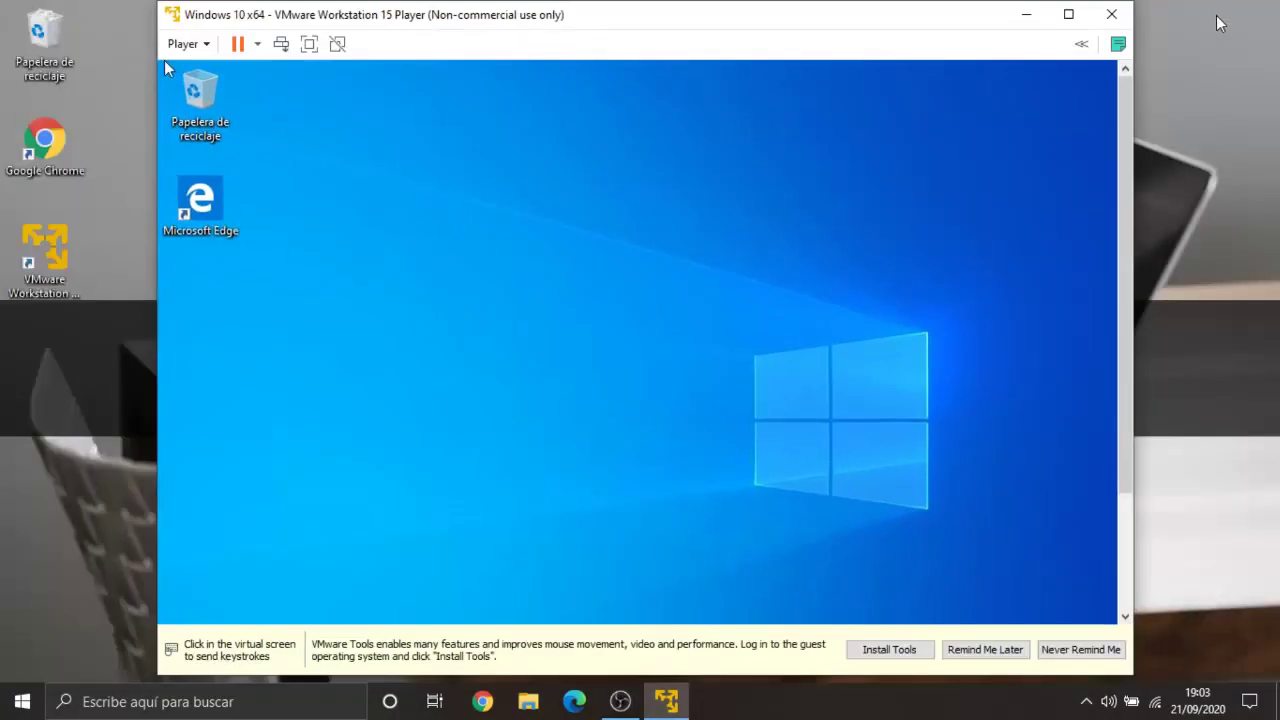
{"action": "left_click", "coordinate": [835, 100]}
{"action": "key", "text": "ctrl+alt"}
{"action": "left_click", "coordinate": [1000, 62]}
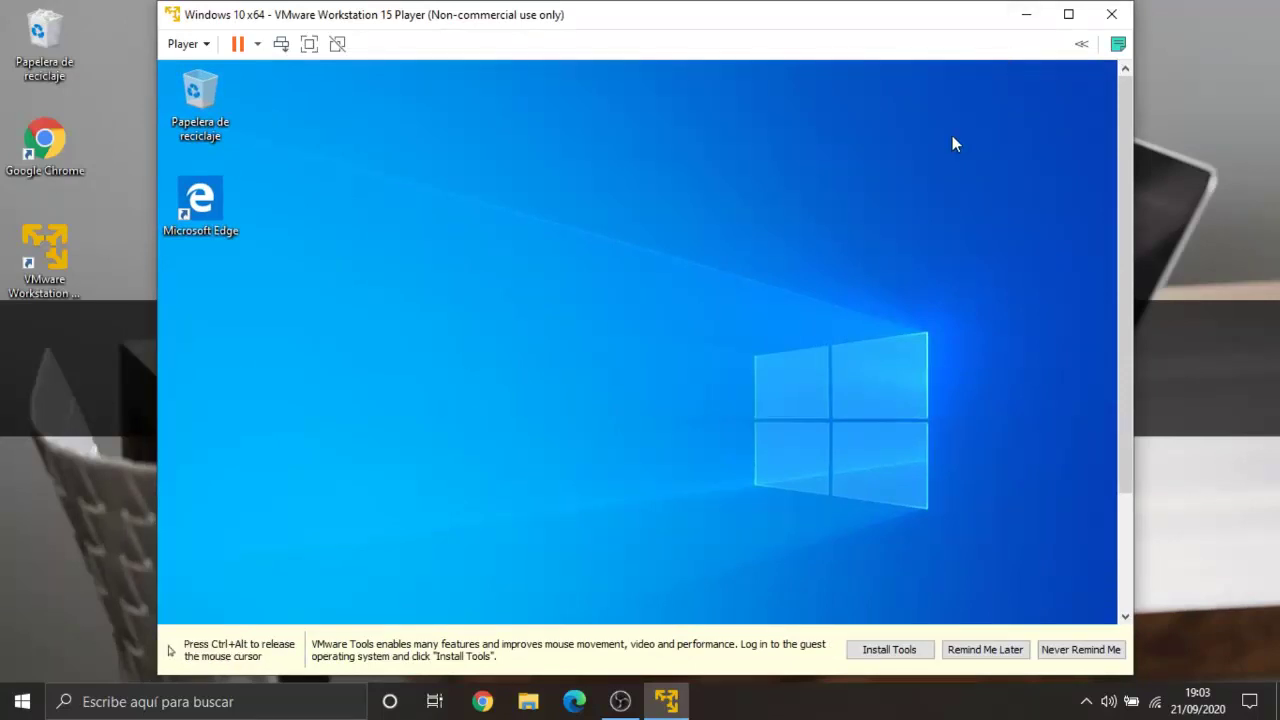
{"action": "key", "text": "ctrl+alt"}
{"action": "left_click", "coordinate": [1020, 16]}
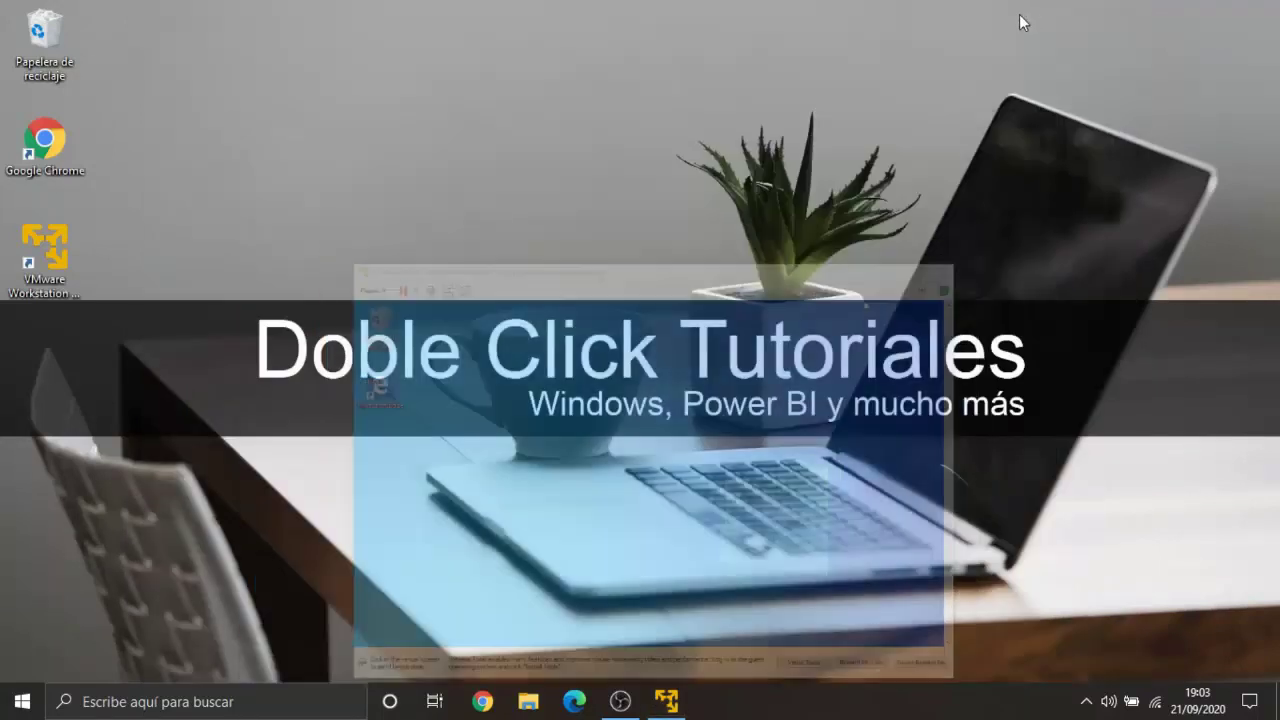